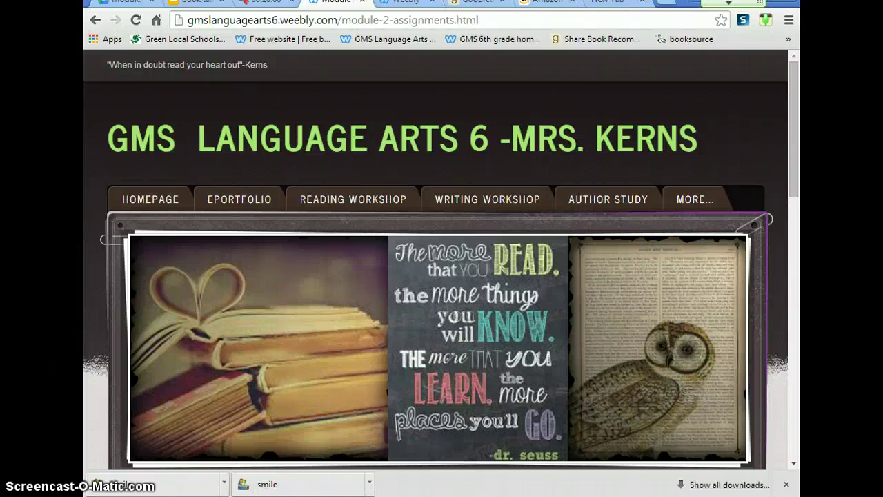
- Open the Lesson 4 Book Blog Post/Goodreads Reading Challenge page from the Module 2 assignments and review its task list
click(786, 485)
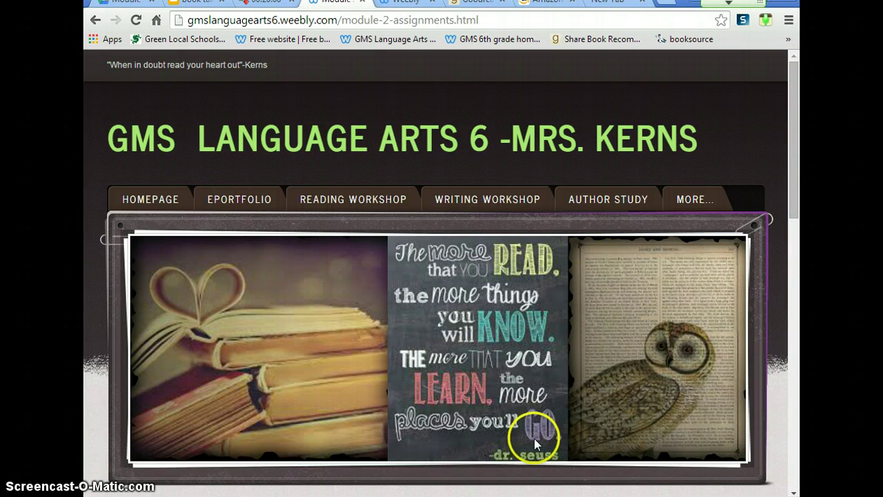
mouse_move(208, 200)
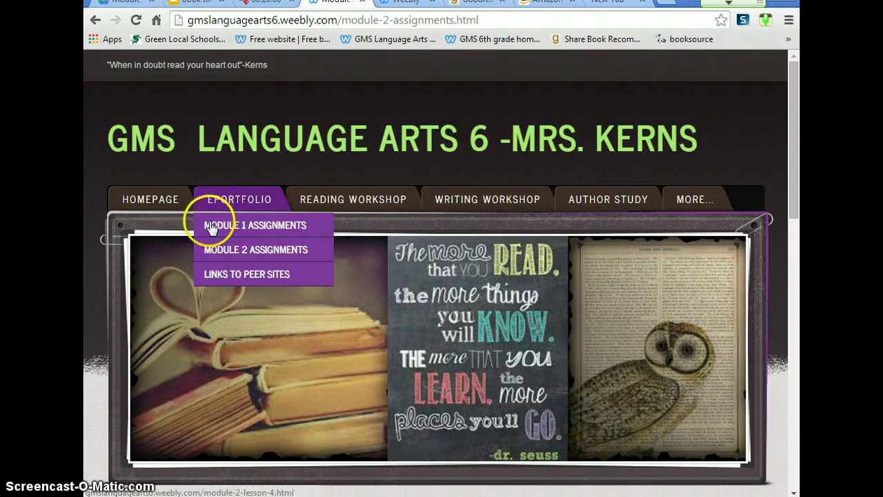
click(208, 247)
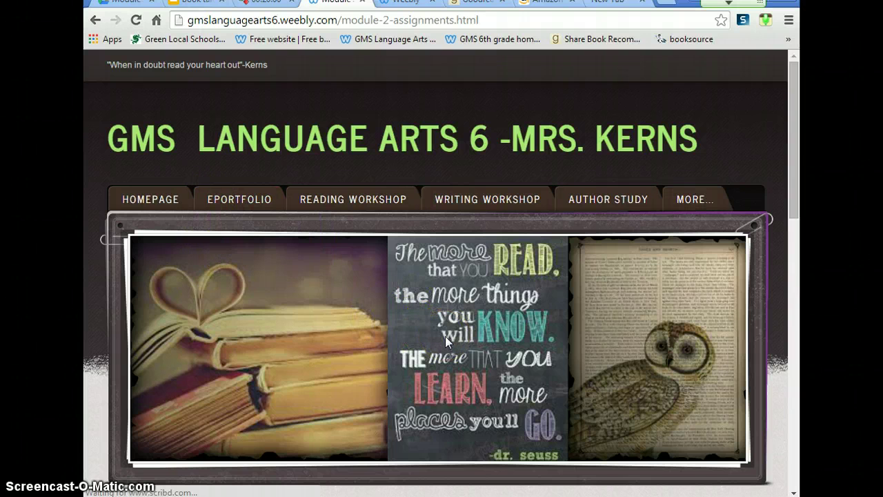
scroll(225, 214, down, 6)
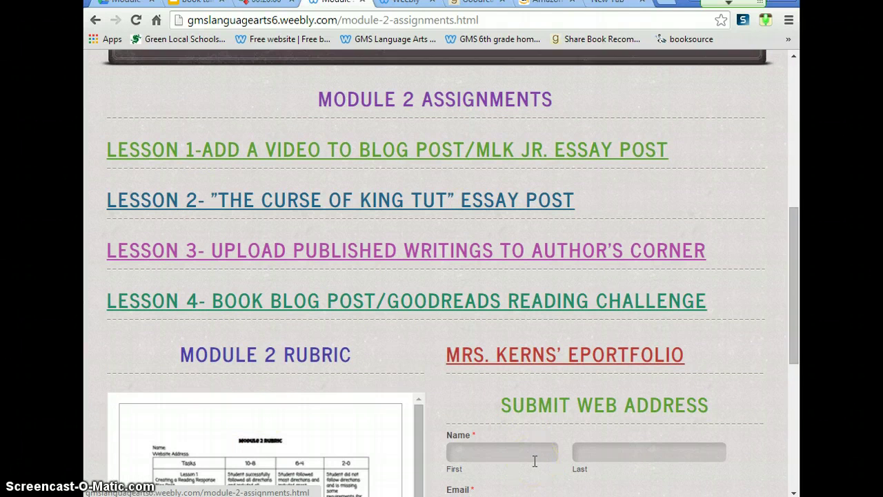
scroll(276, 362, down, 1)
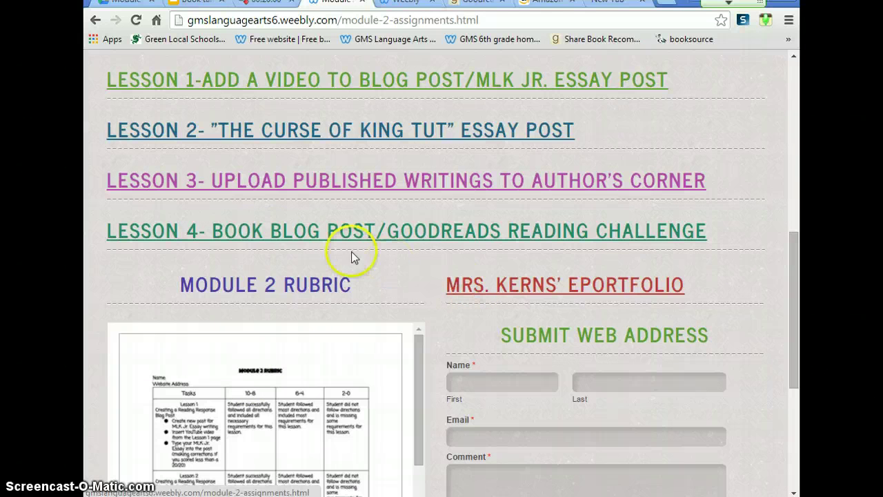
click(245, 239)
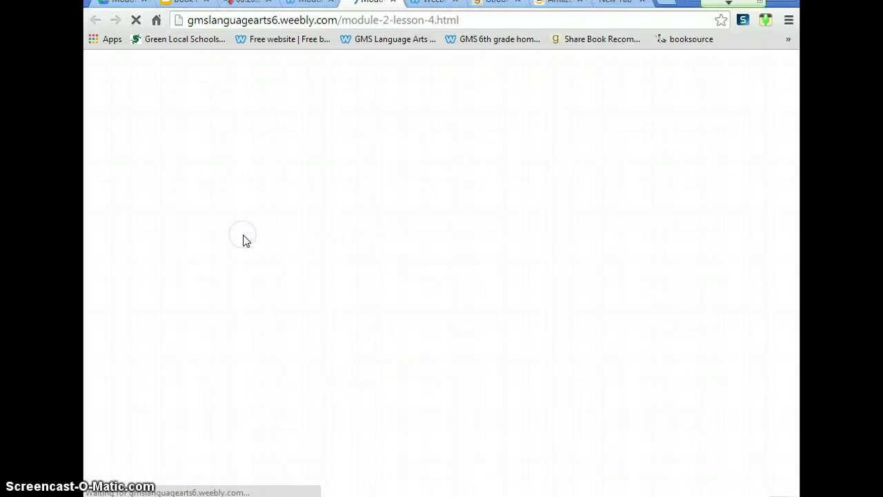
scroll(272, 235, down, 2)
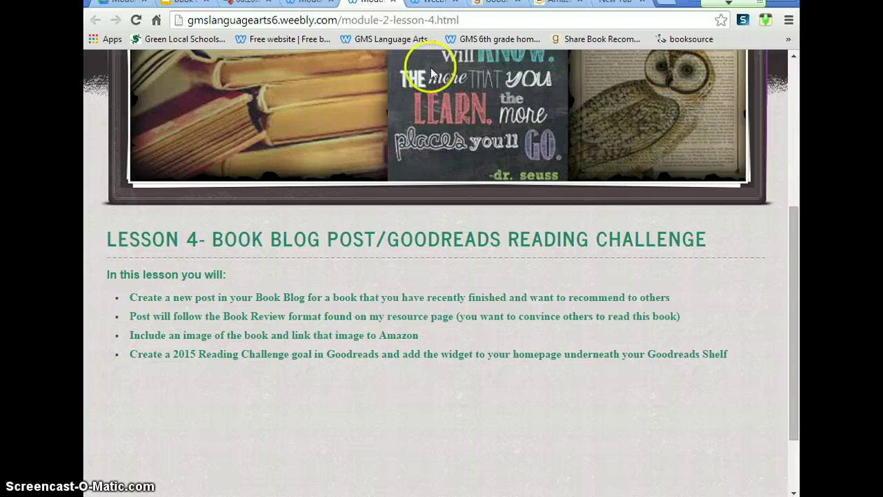
- Switch to the Weebly site editor, open the Book Blog page and start a new blog post
click(421, 5)
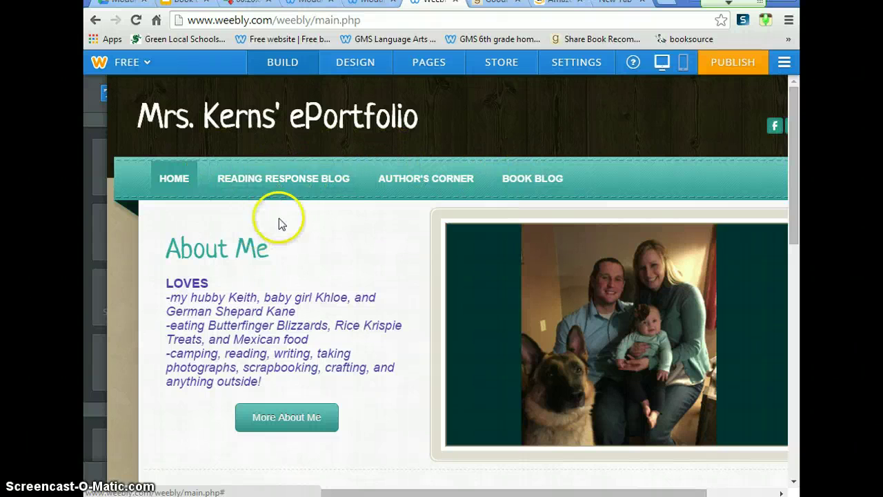
click(319, 200)
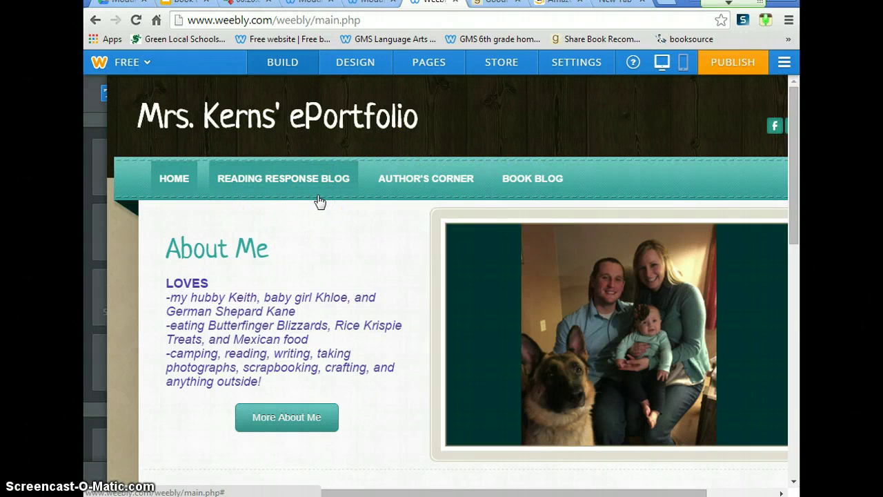
click(318, 198)
click(387, 215)
click(516, 197)
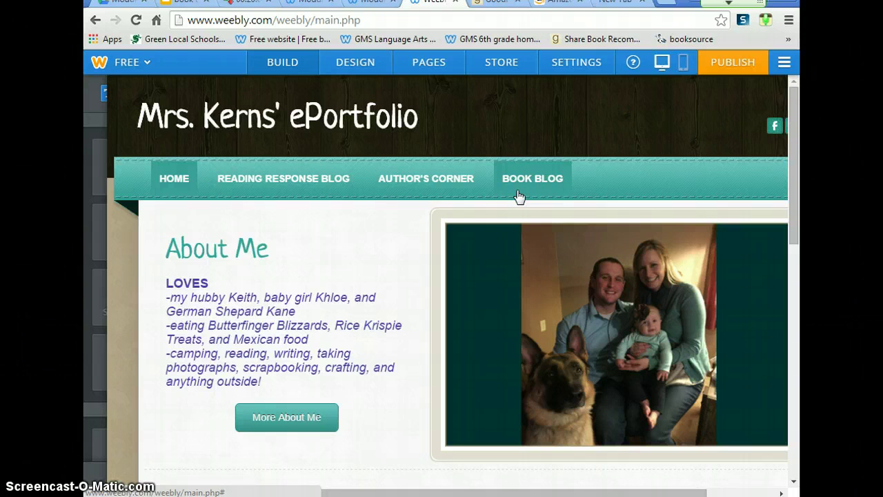
click(527, 186)
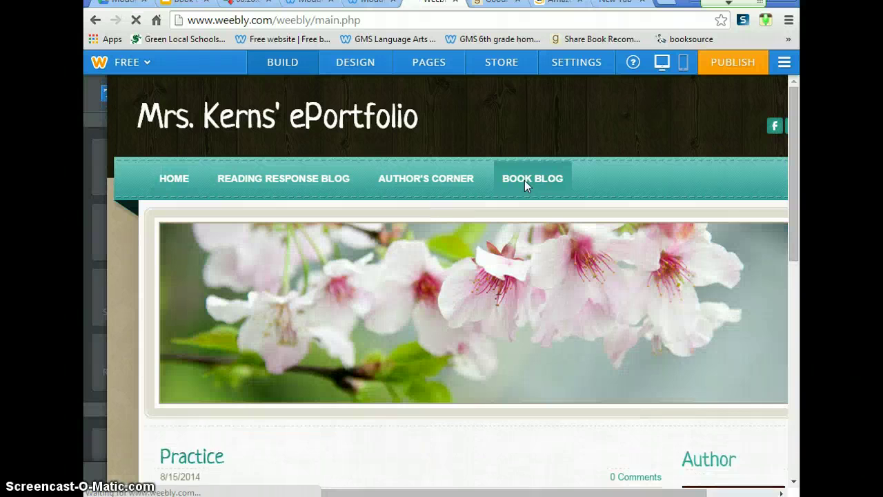
click(627, 292)
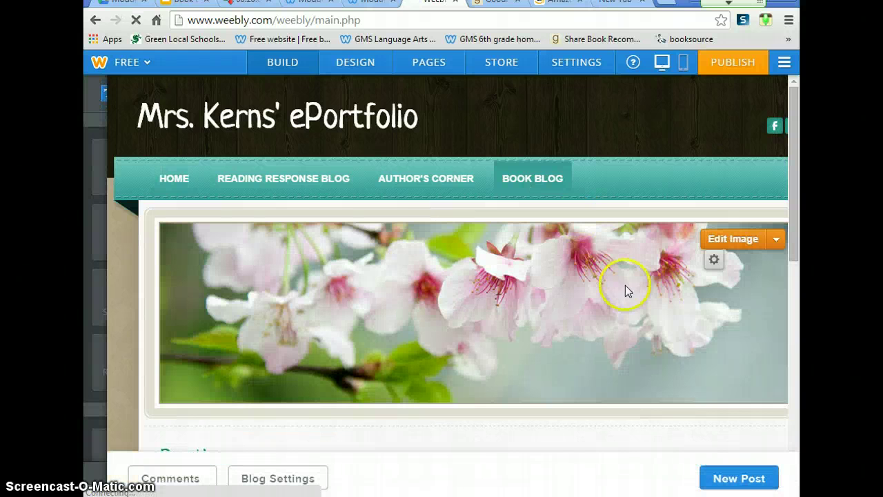
click(731, 476)
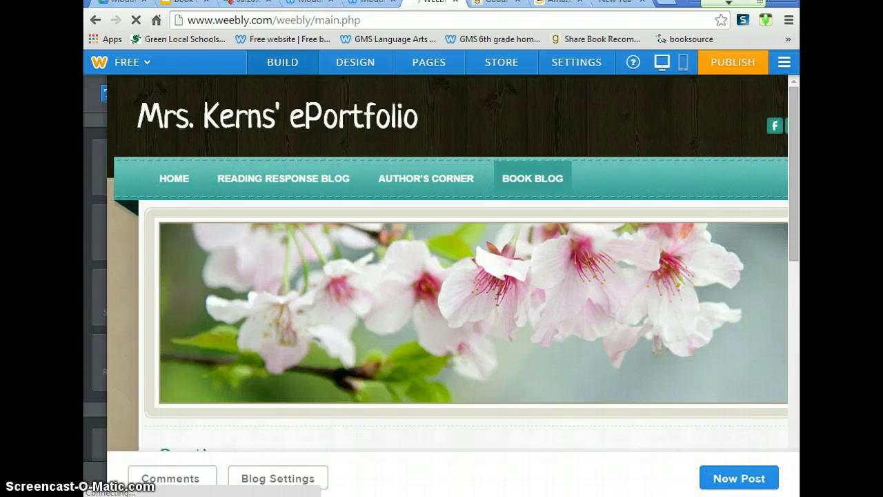
click(735, 483)
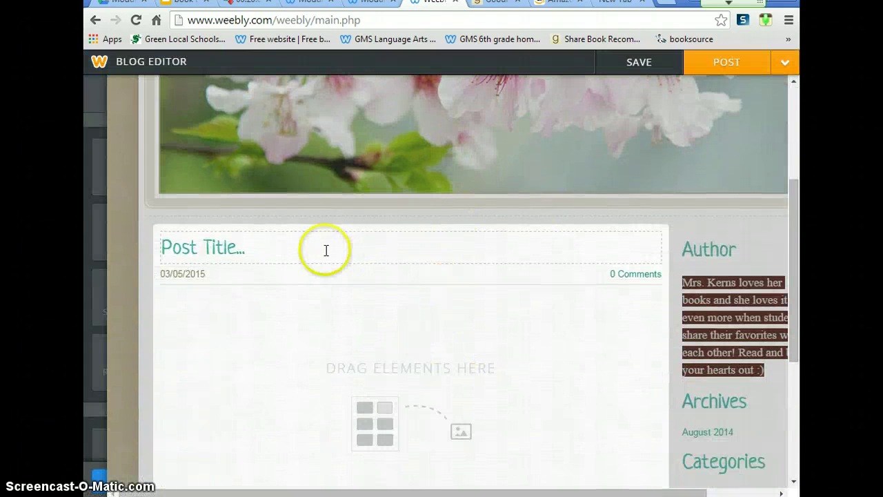
- Title the new post "Smile by Raina Telgemeier", checking the author's spelling in the Amazon book results
click(324, 252)
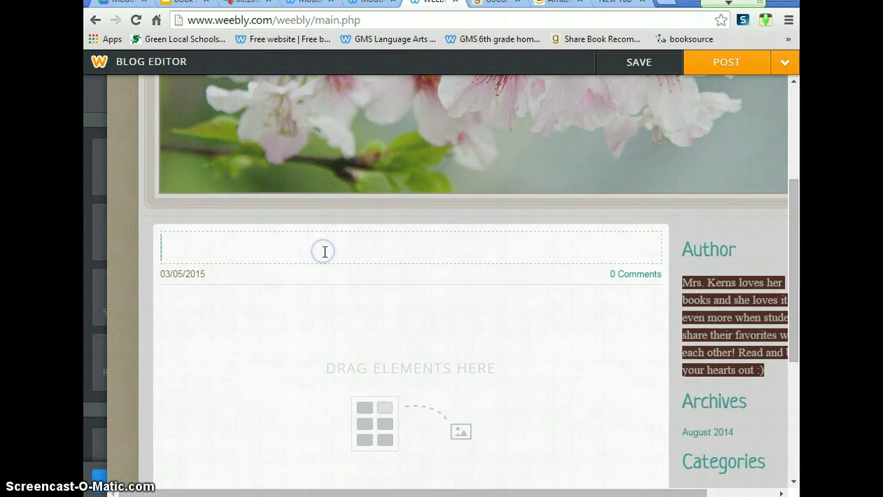
text(Smile by Rain)
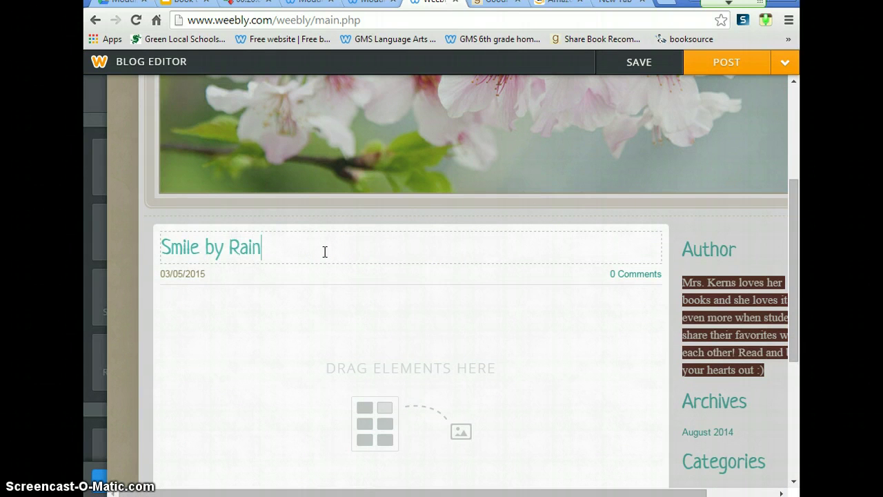
text(a Te)
click(460, 155)
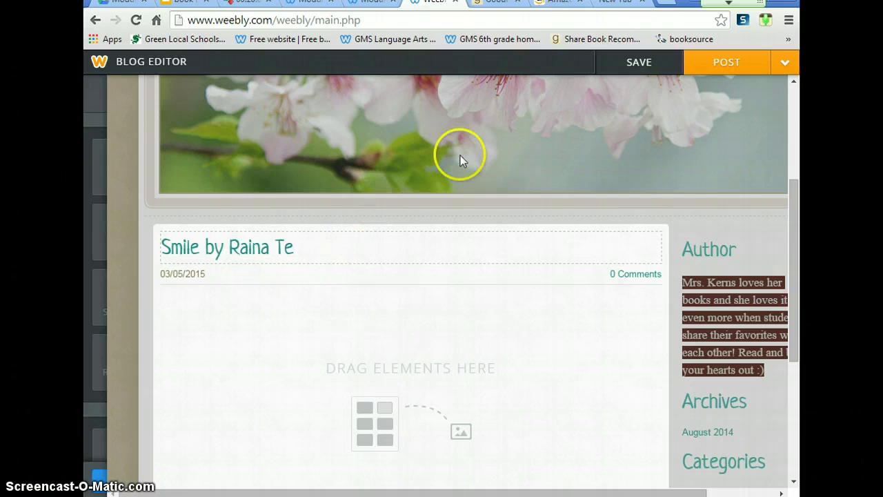
click(556, 7)
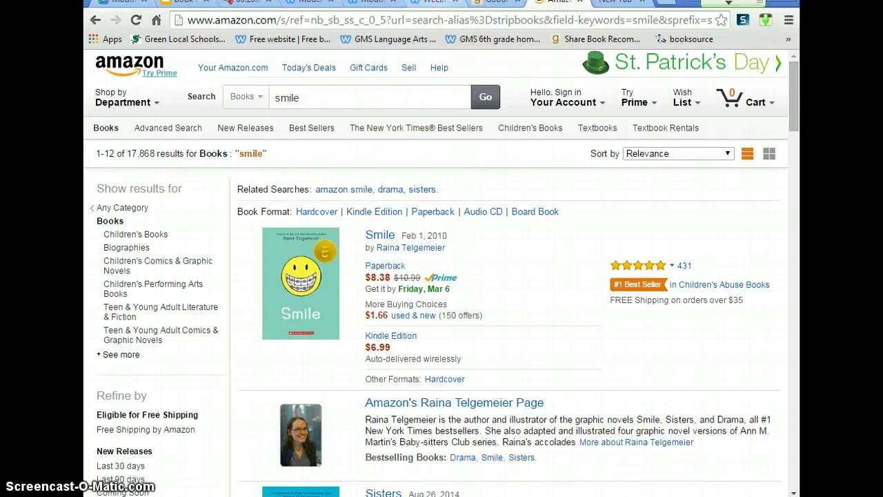
click(429, 2)
text(lg)
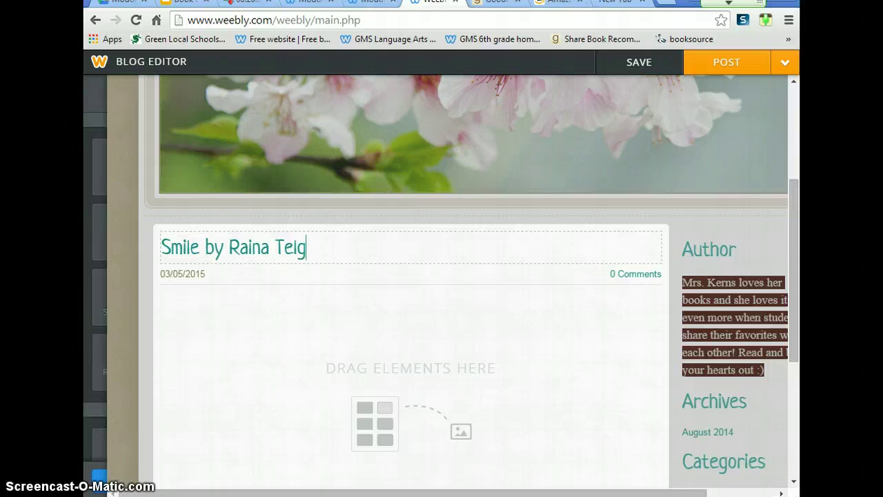
text(emeier)
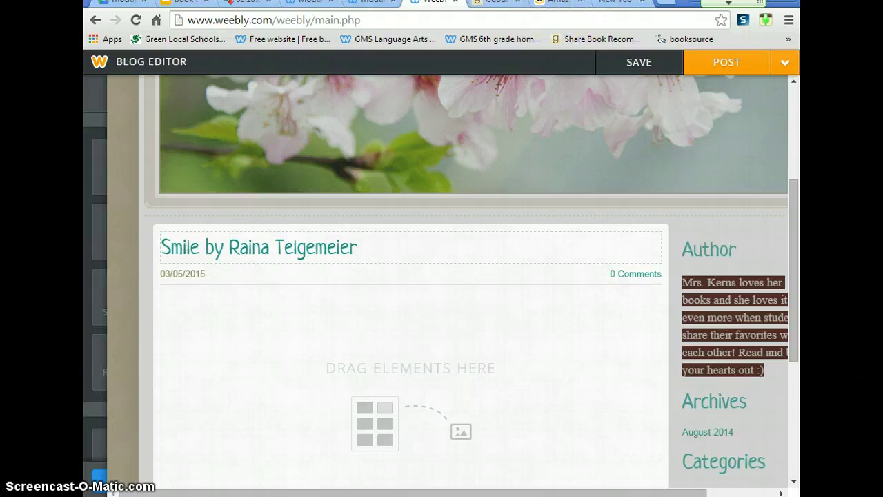
click(556, 2)
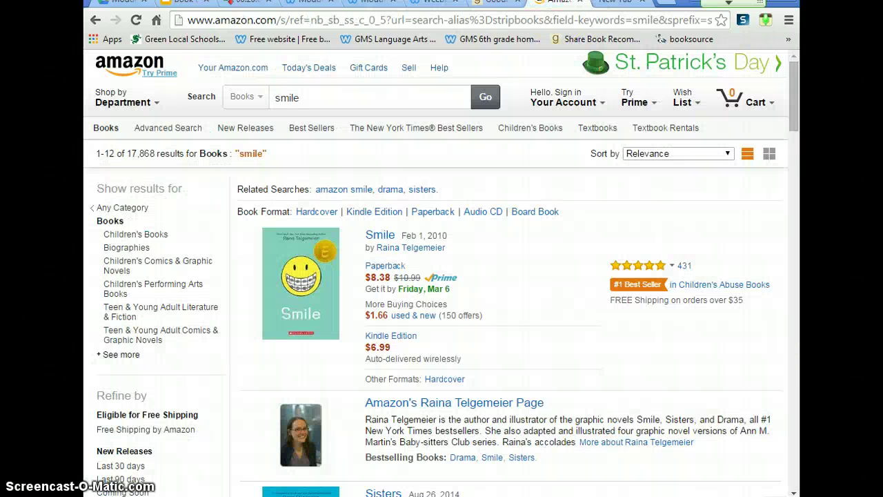
click(436, 3)
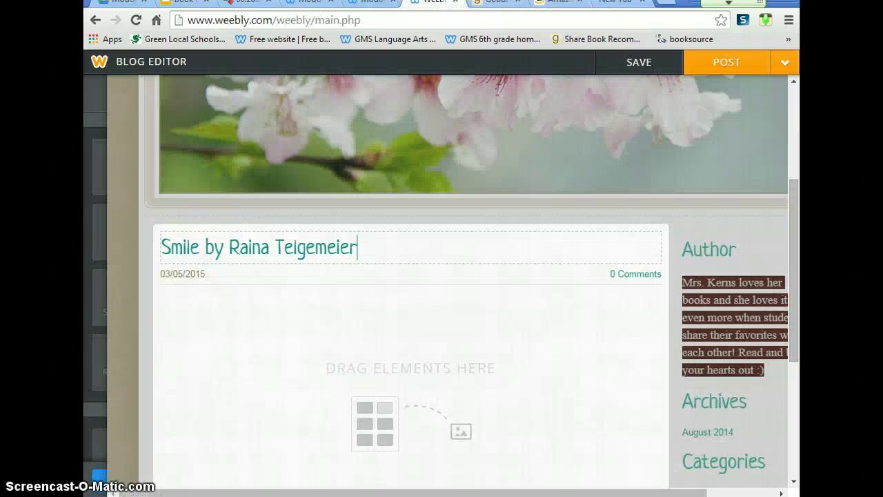
drag(198, 247, 158, 250)
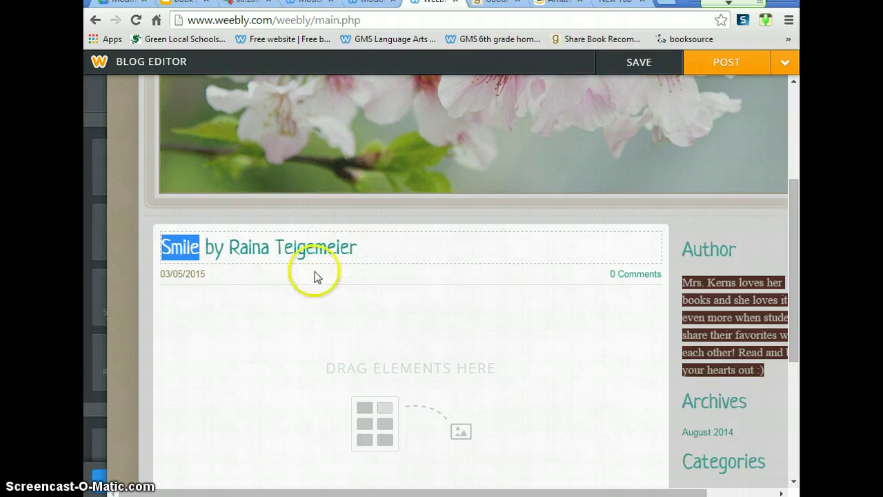
click(266, 330)
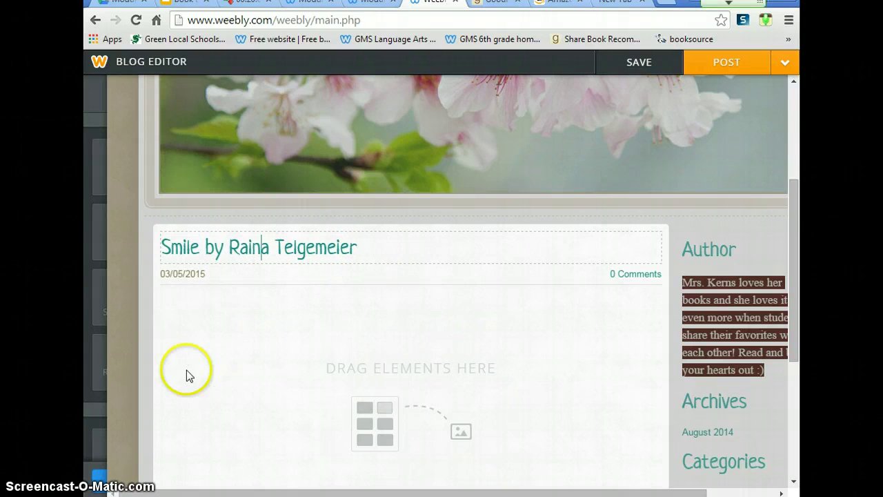
- Add an image element below the post title, and save the Smile book cover from the Amazon results to the Desktop as smile
mouse_move(97, 376)
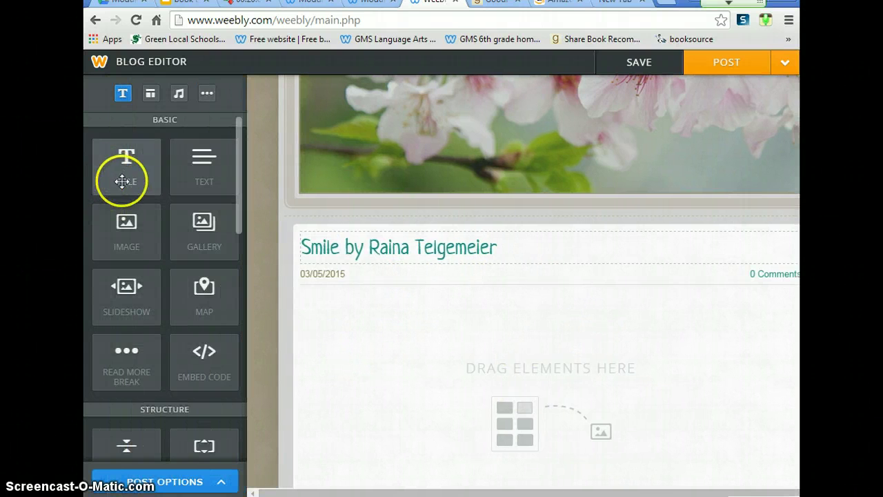
drag(196, 260, 246, 320)
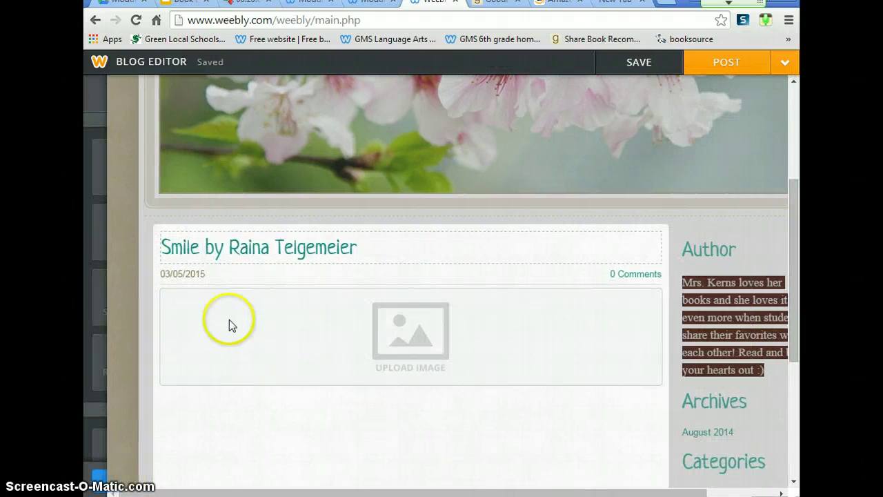
click(555, 2)
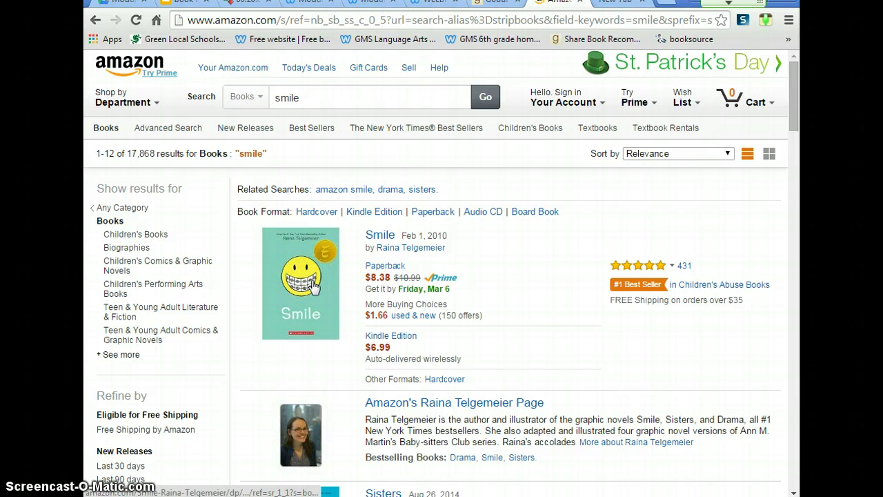
right_click(312, 283)
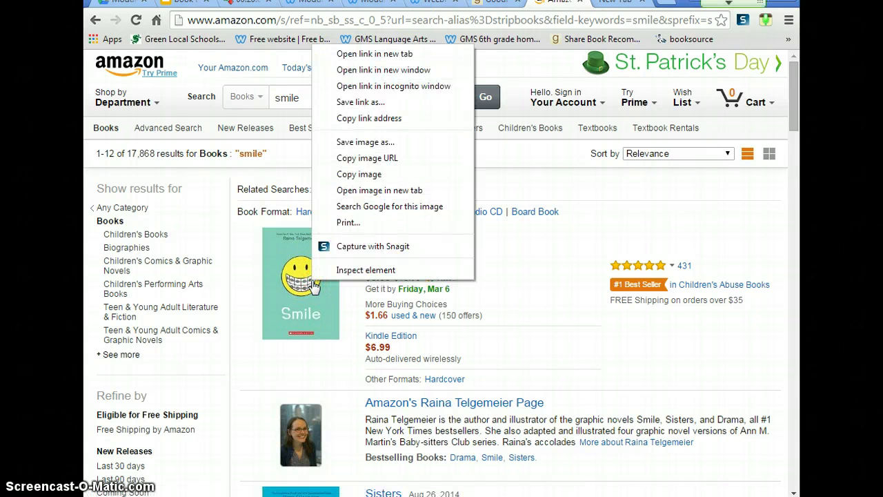
click(367, 143)
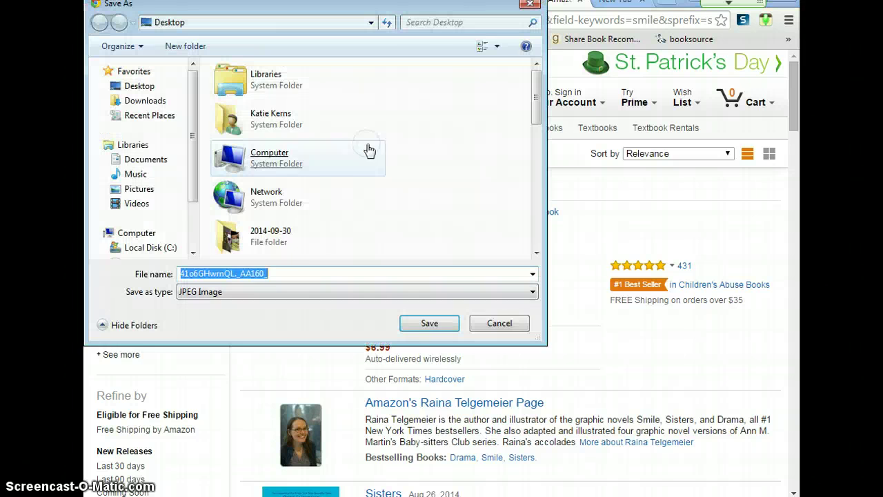
click(293, 262)
text(smile)
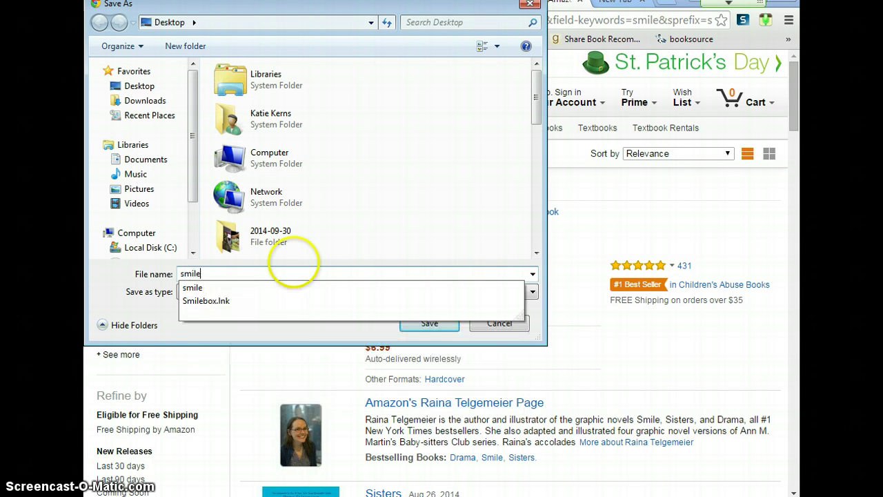
click(428, 323)
click(482, 256)
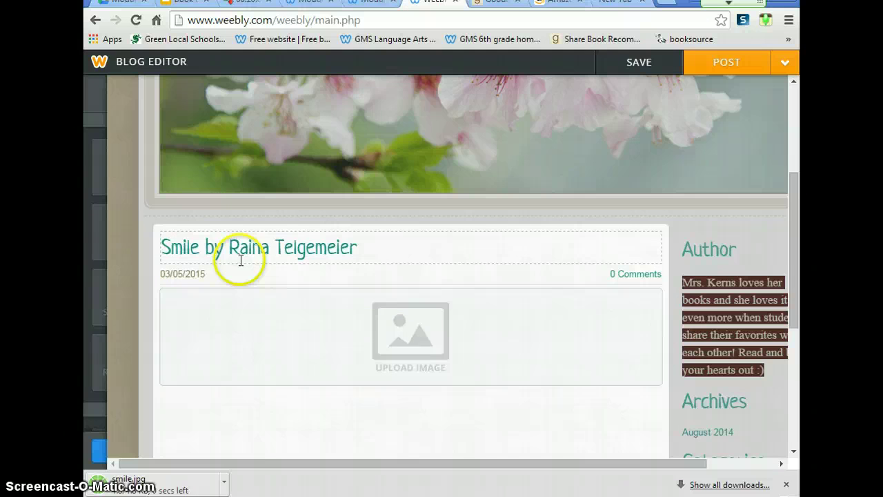
- Upload smile.jpg from the Desktop into the post's image placeholder and select the placed cover
click(420, 341)
click(419, 287)
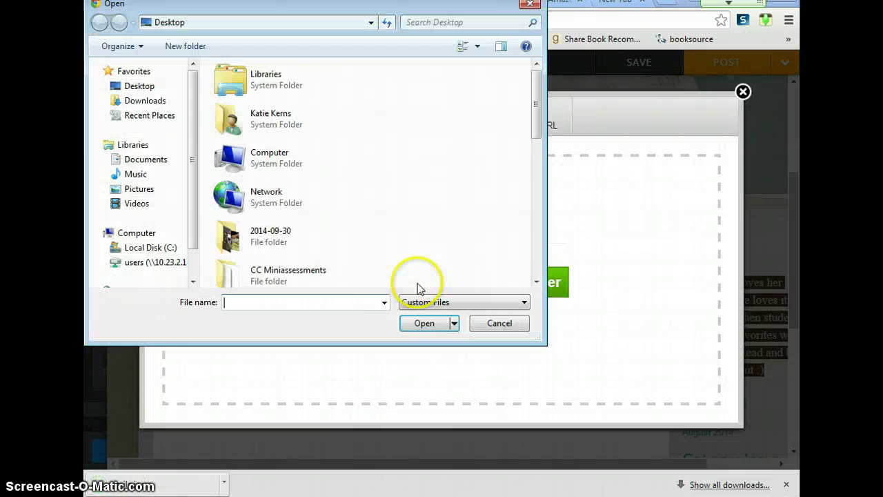
text(sm)
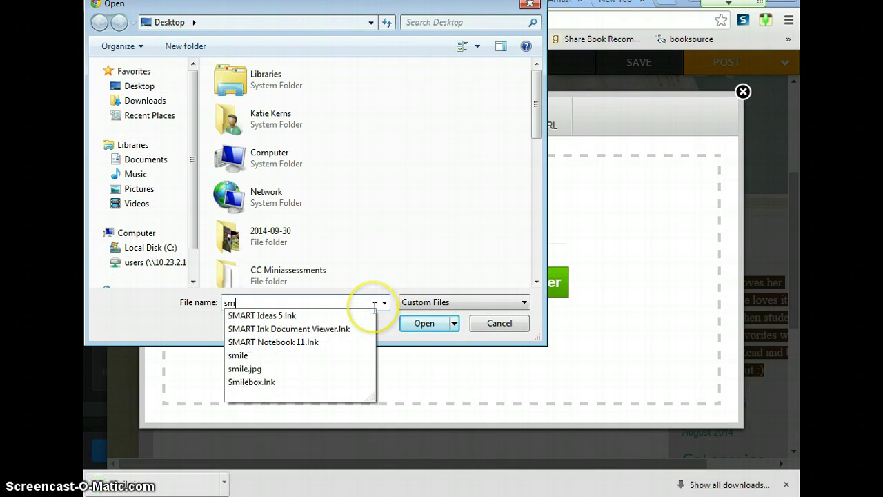
click(258, 370)
click(425, 322)
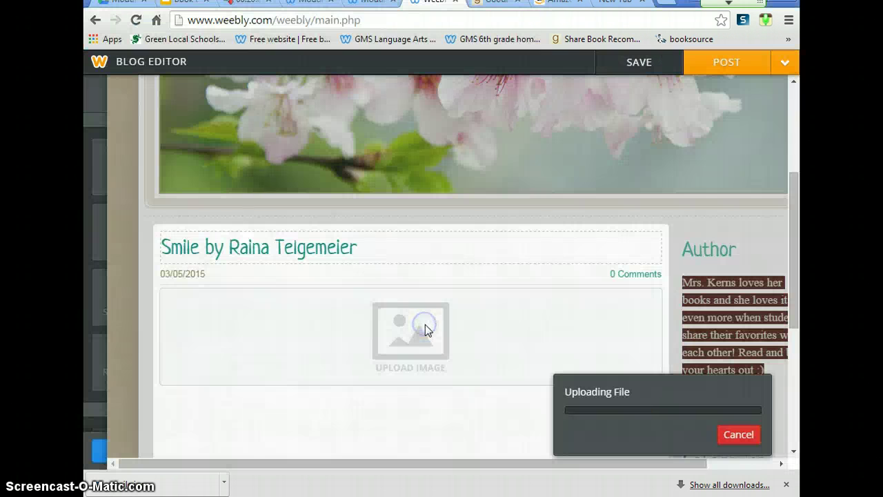
click(414, 377)
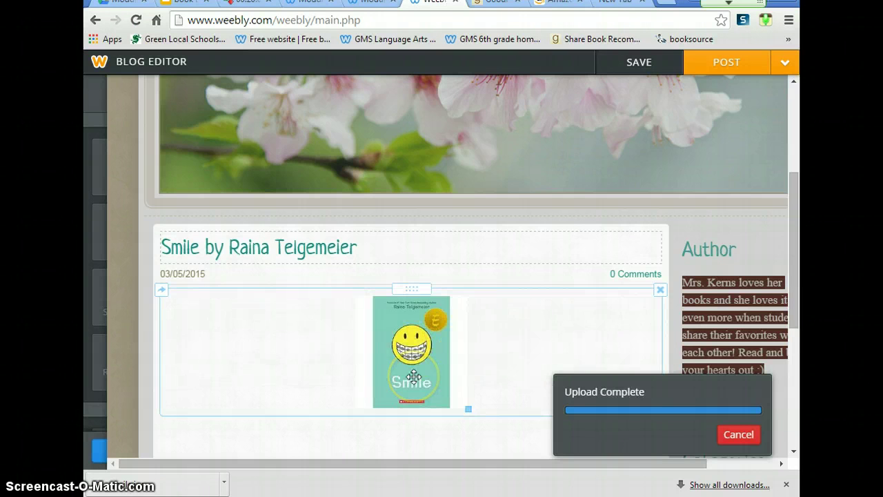
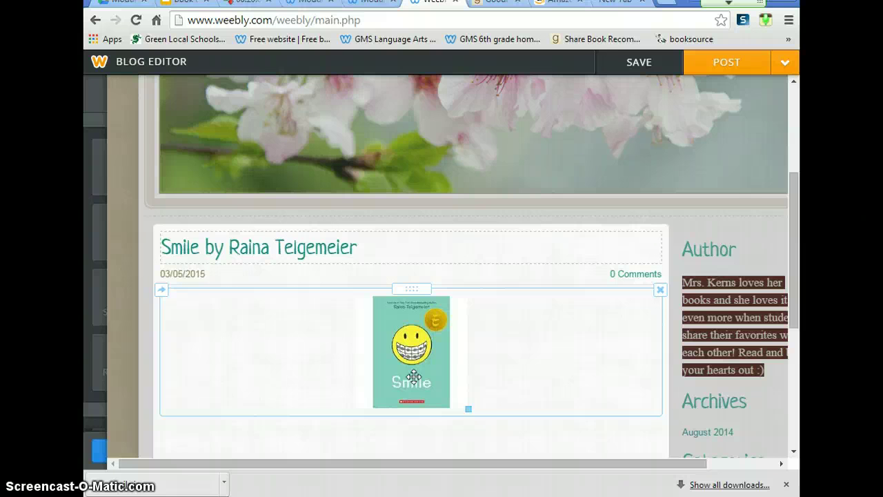
- Open the link settings of the Smile cover image and choose a website URL as the link target
click(413, 376)
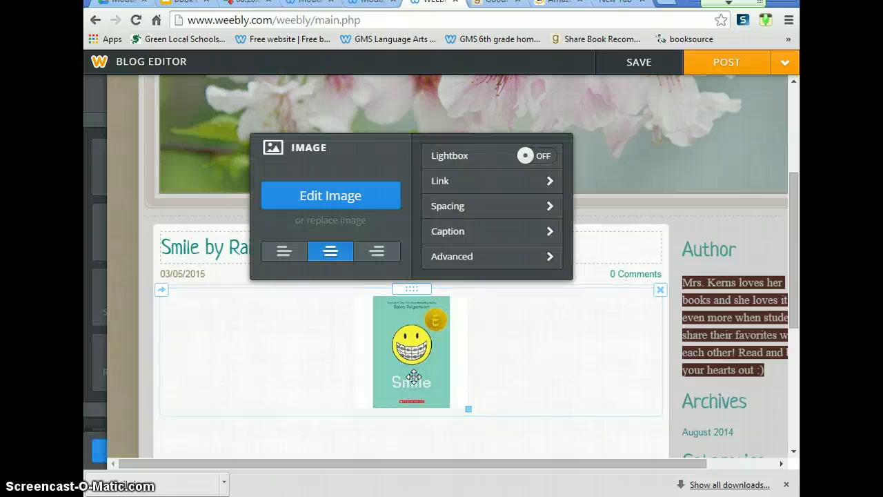
click(421, 360)
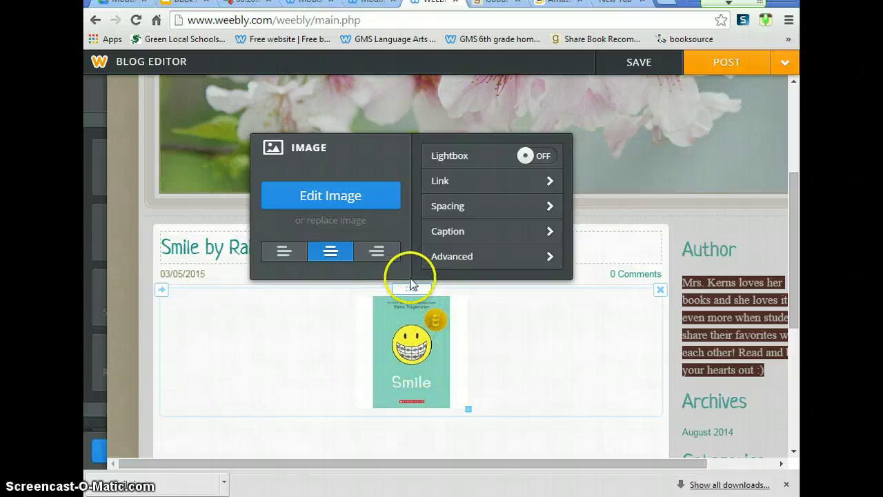
click(439, 181)
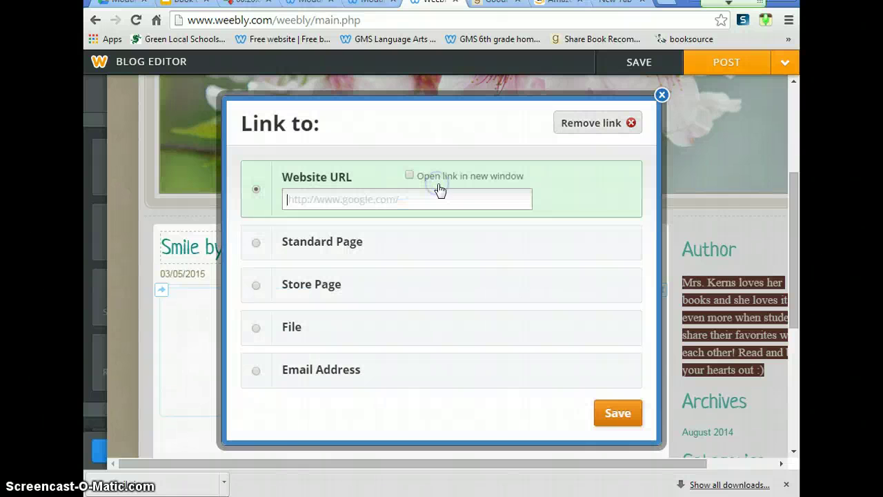
click(392, 200)
- Switch to the Amazon book results, open the Smile paperback's product page and copy its web address
click(554, 7)
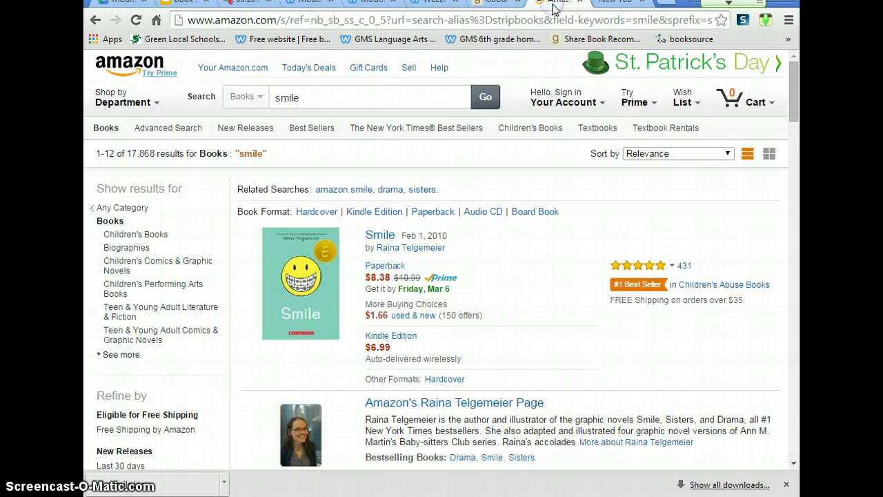
click(380, 237)
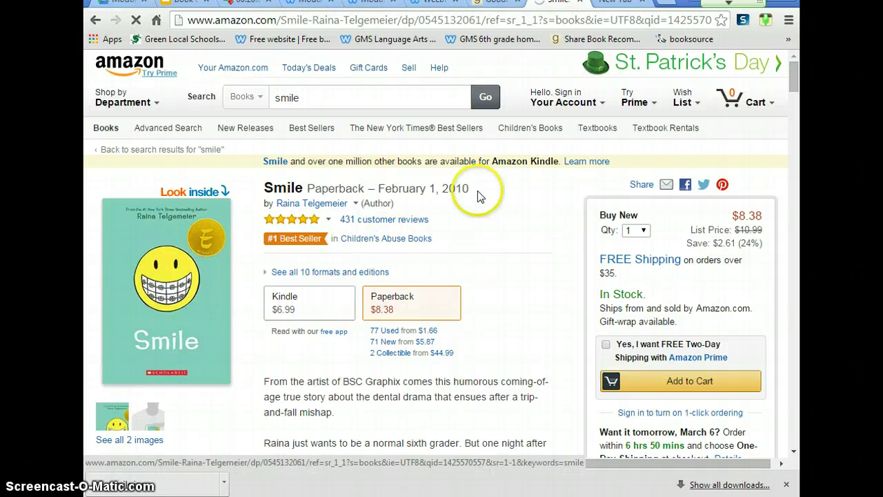
click(357, 22)
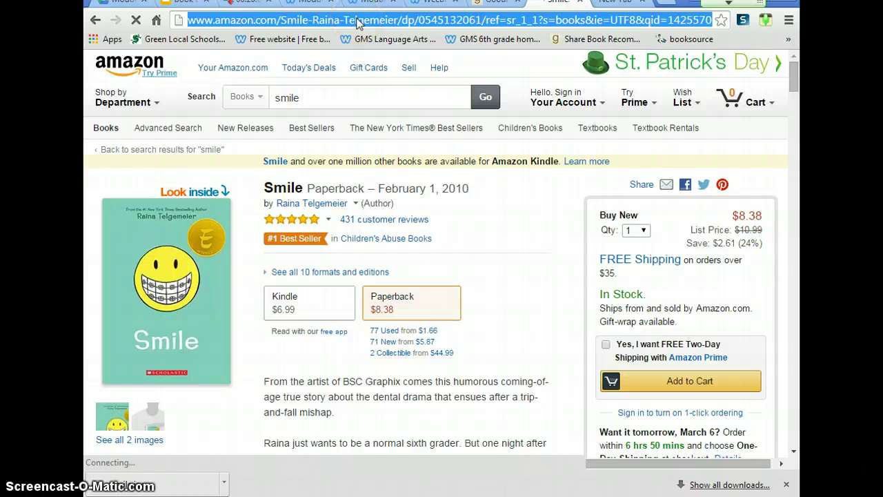
right_click(358, 22)
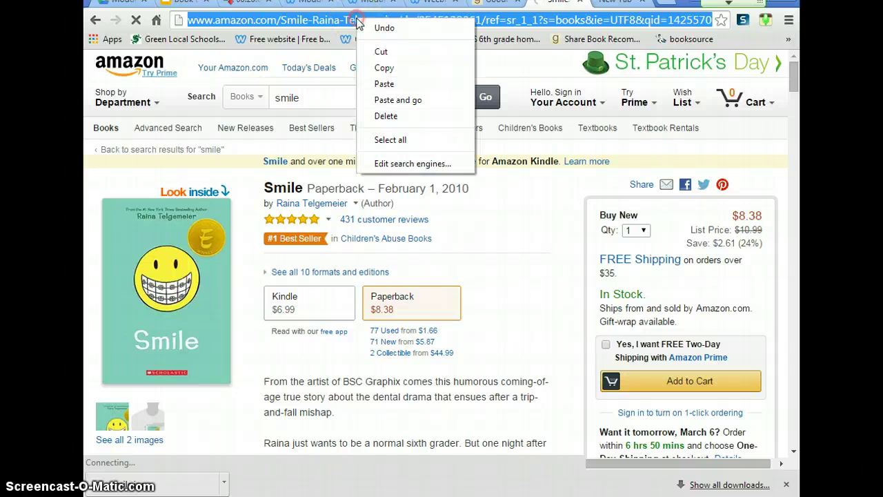
click(380, 69)
click(790, 23)
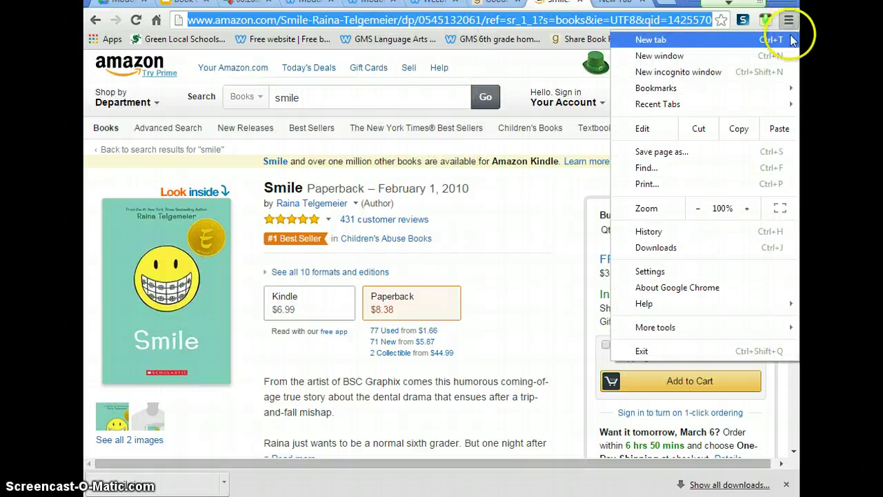
click(736, 129)
- Switch back to the blog editor, paste the Amazon address as the cover's link, set it to open in a new window and save it
click(425, 5)
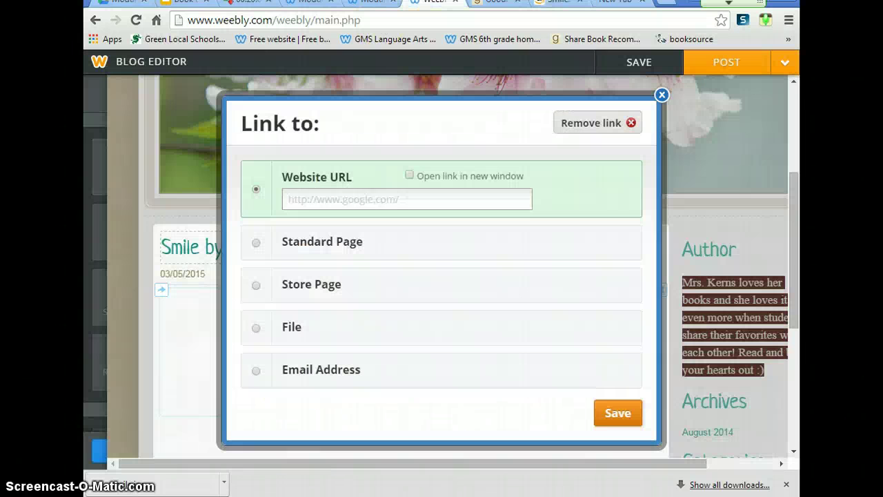
right_click(337, 197)
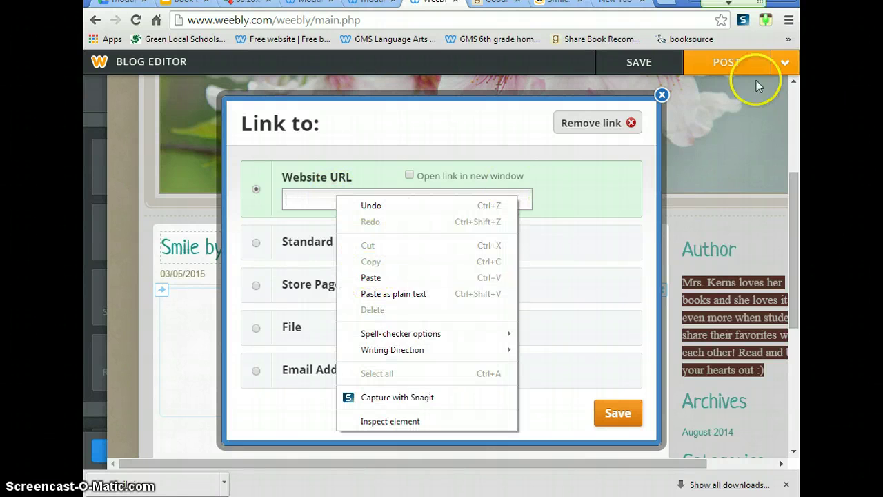
click(789, 20)
click(777, 131)
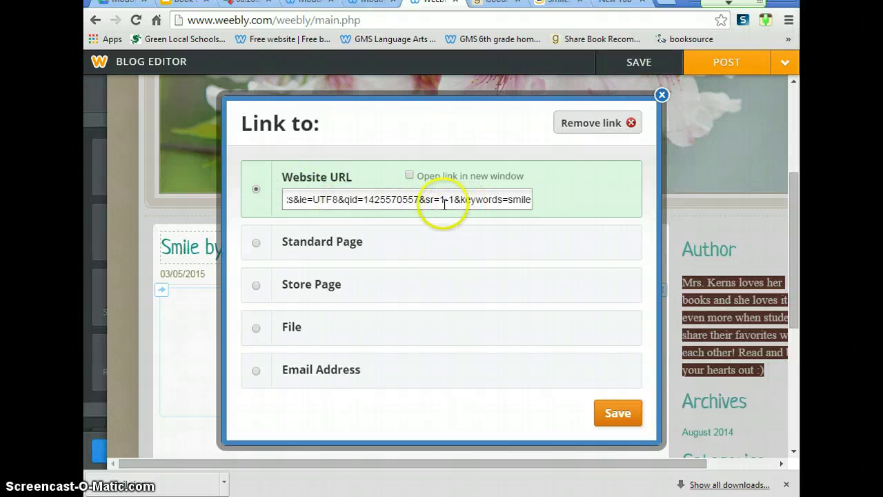
click(408, 177)
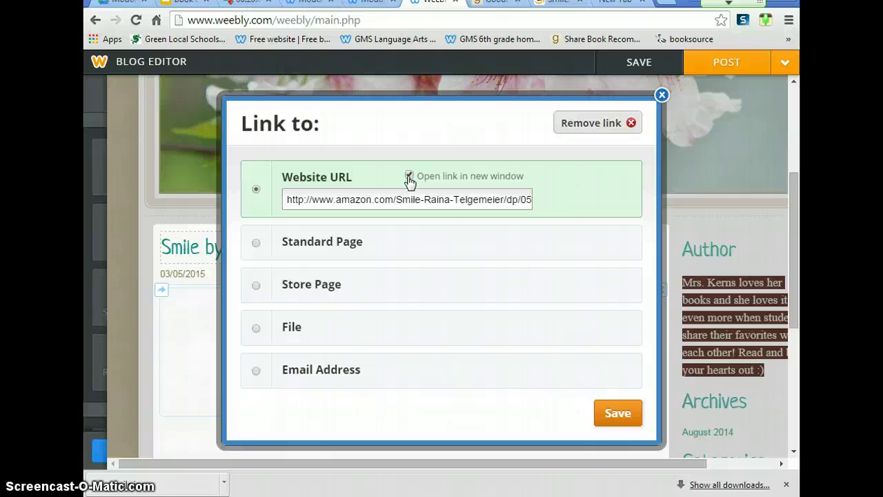
click(617, 413)
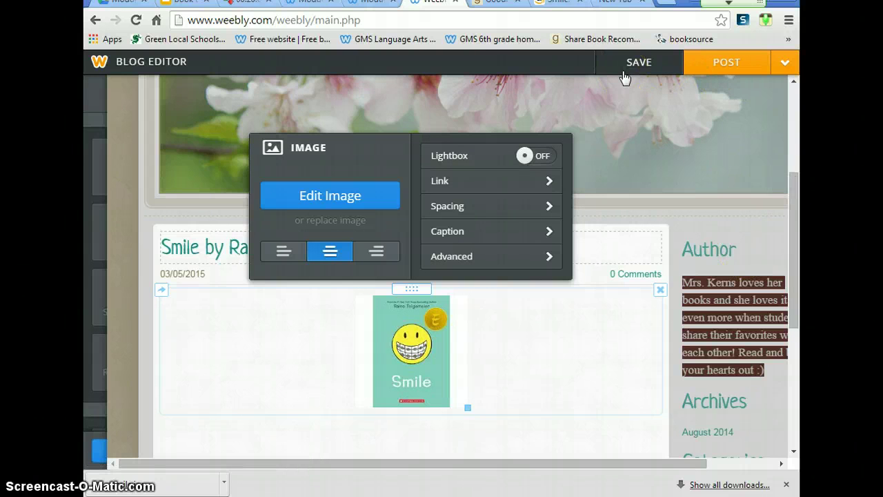
- Save the Smile post as a draft and reopen it from the blog's drafts
click(648, 65)
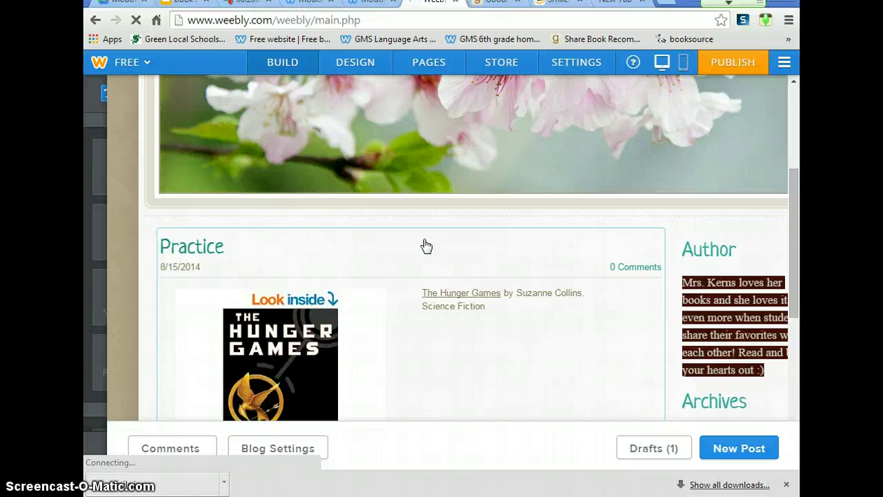
click(657, 454)
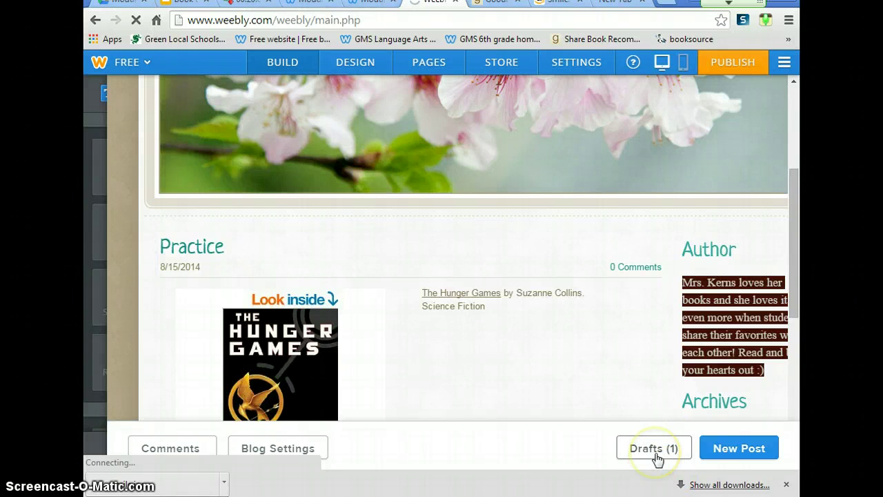
click(653, 450)
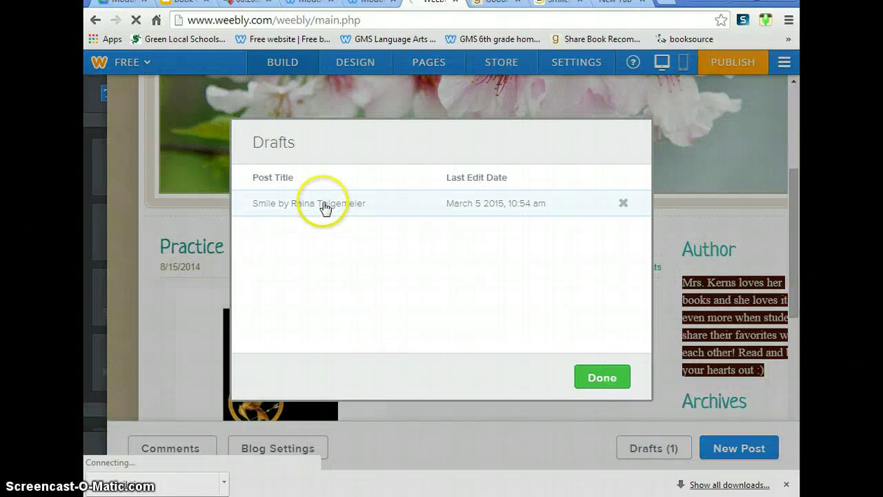
click(324, 207)
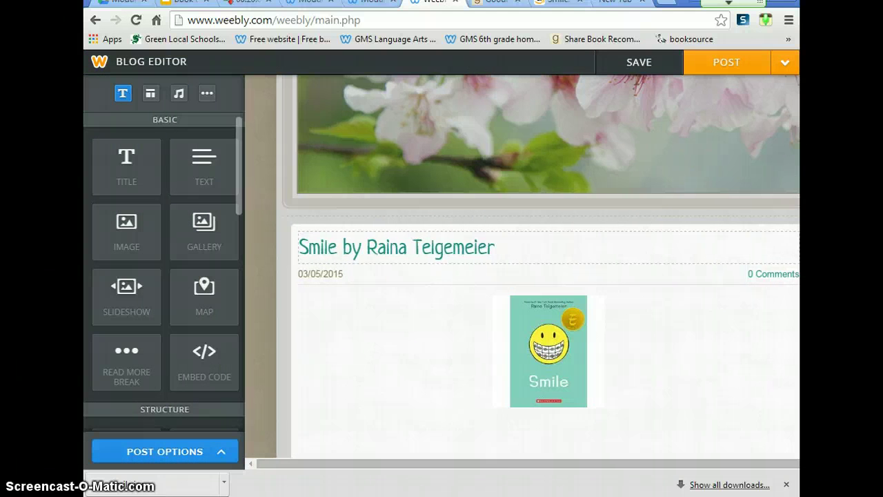
- Add a text element beside the Smile cover and enter "Type your book review here..."
click(187, 178)
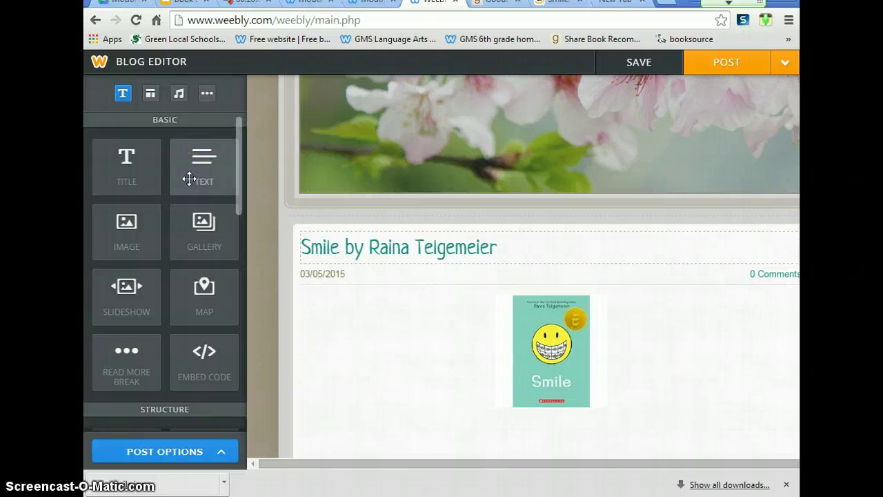
drag(189, 179, 515, 347)
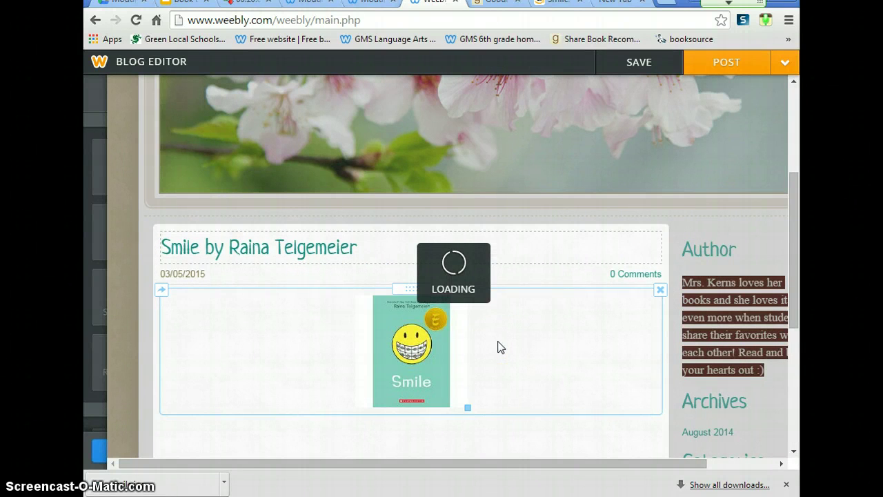
click(428, 296)
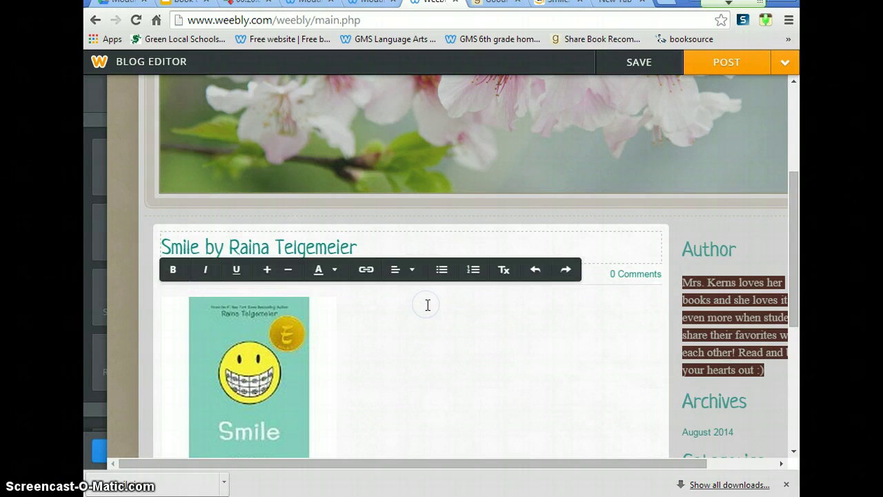
text(Type your book review here...)
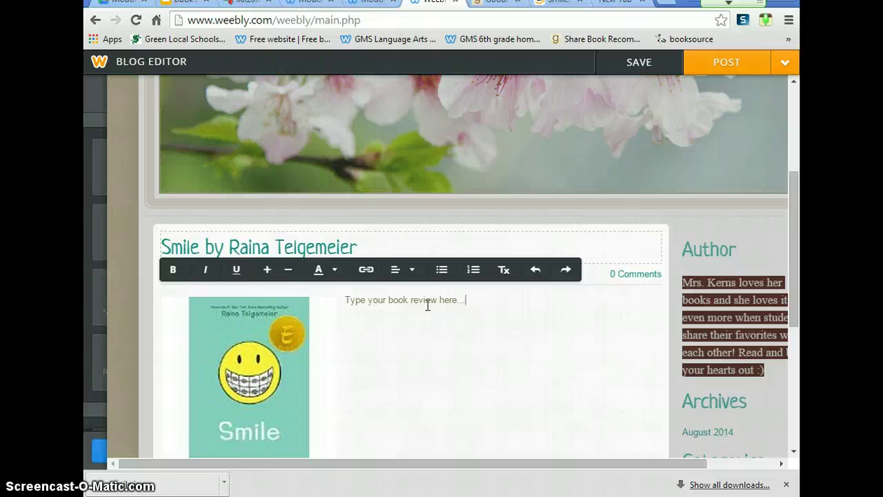
- Append the misspelled word "sepll" to the review text and correct it to "spell" using the spell-checker suggestion
text(sepll)
click(484, 319)
click(475, 304)
click(476, 304)
click(485, 310)
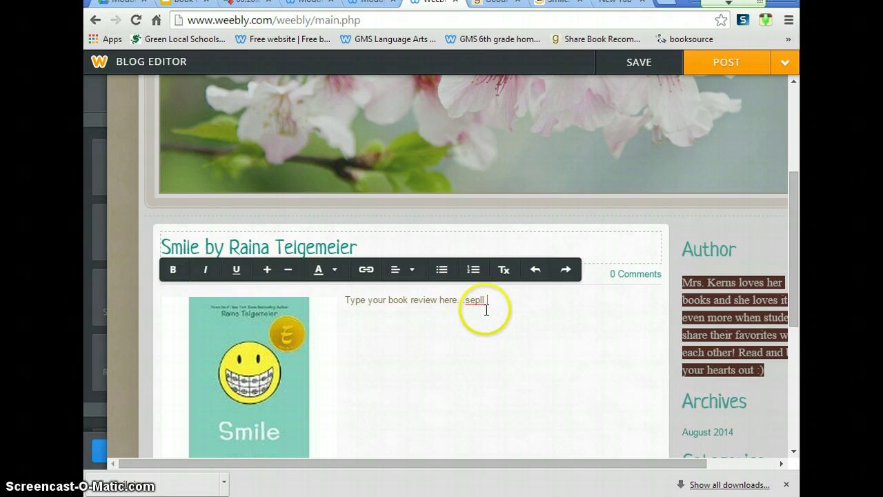
right_click(478, 304)
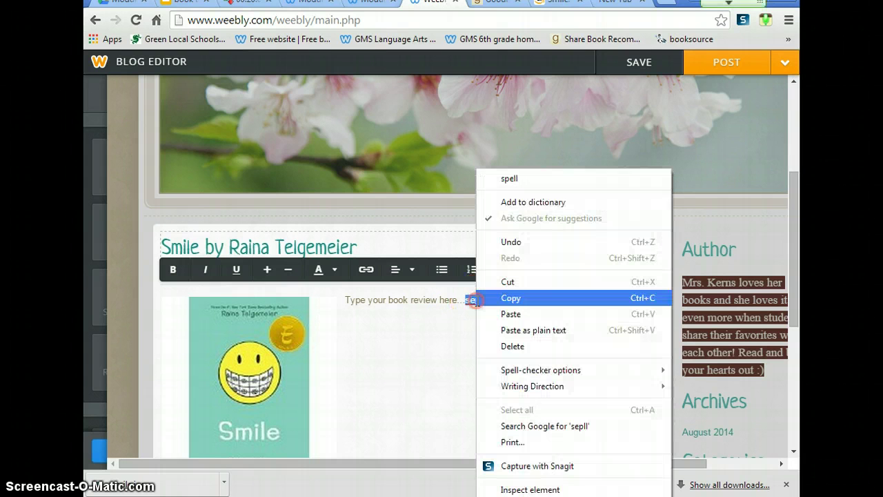
click(512, 178)
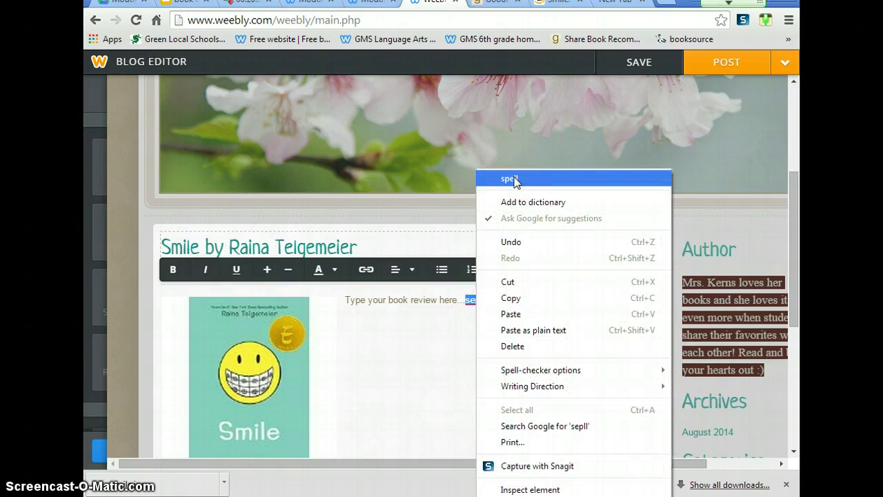
click(512, 178)
click(512, 420)
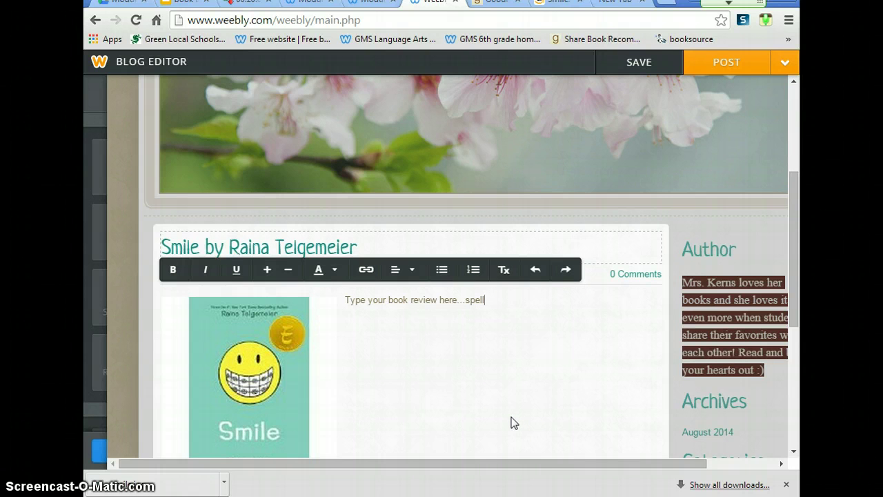
- Delete the word "spell" from the end of the review text
key(BackSpace)
key(BackSpace)
key(BackSpace)
key(BackSpace)
key(BackSpace)
click(611, 246)
click(499, 308)
click(431, 337)
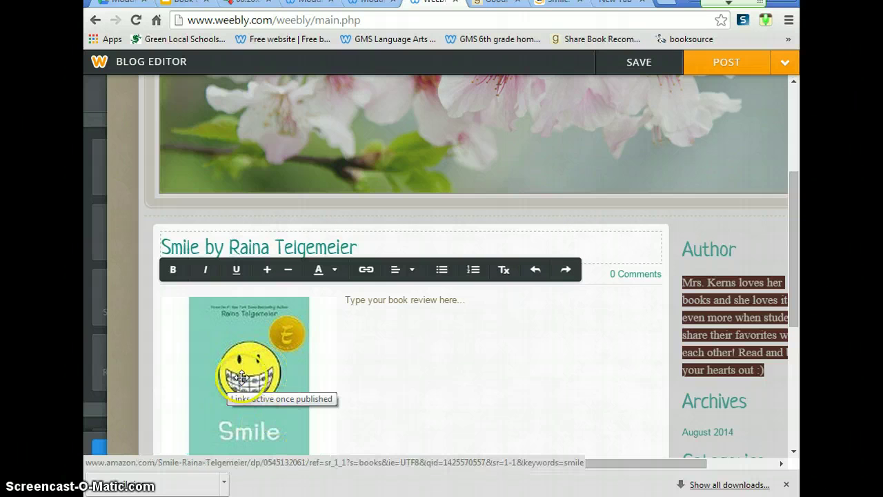
click(398, 311)
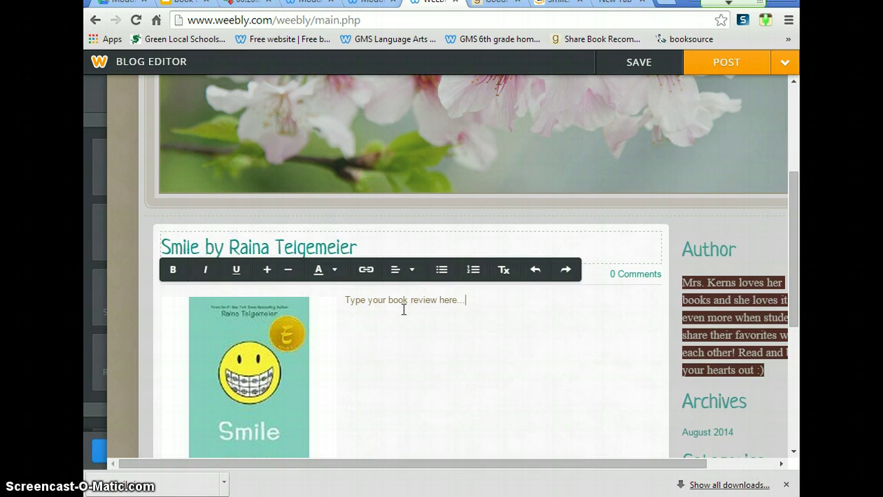
- Post the Smile blog entry and publish the whole website
click(736, 63)
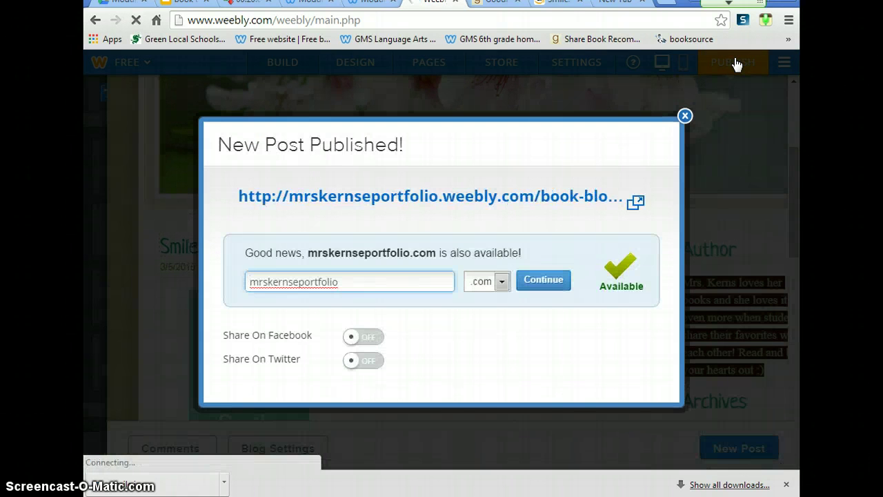
click(684, 116)
click(734, 65)
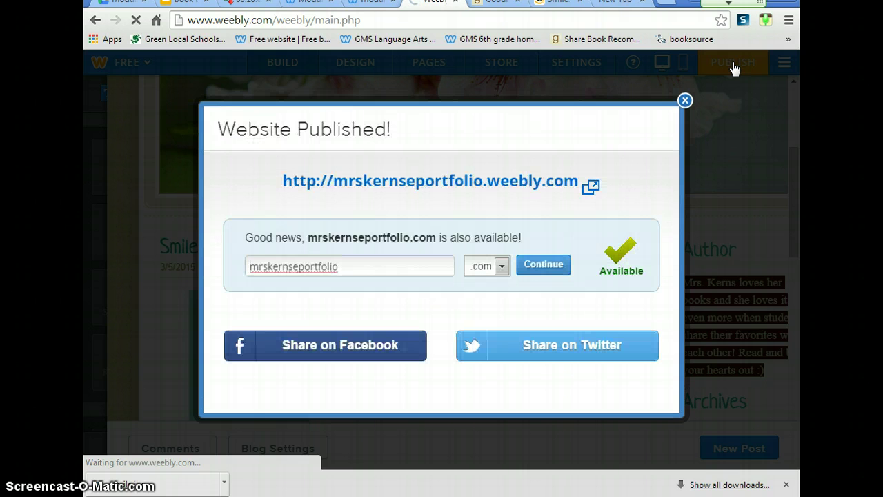
- Check the Smile post on the published site's Book Blog page, and return to the Module 2 Lesson 4 instructions
click(590, 192)
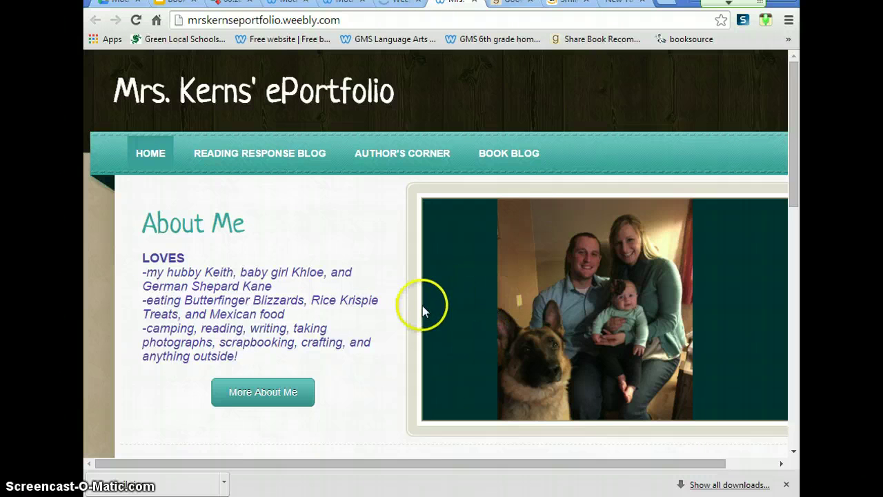
click(504, 153)
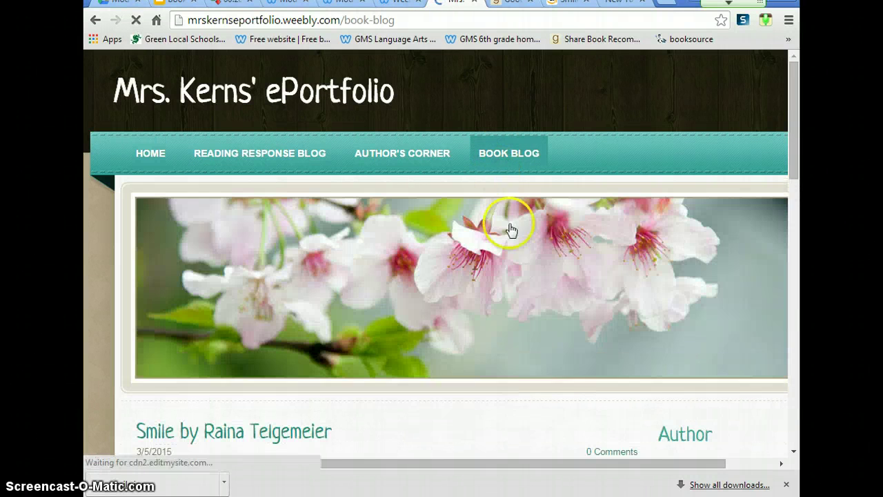
scroll(515, 245, down, 5)
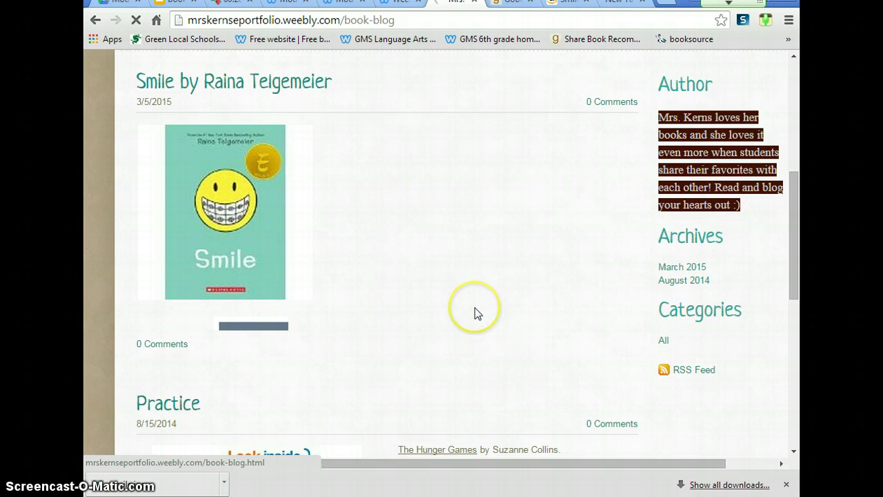
scroll(473, 311, up, 5)
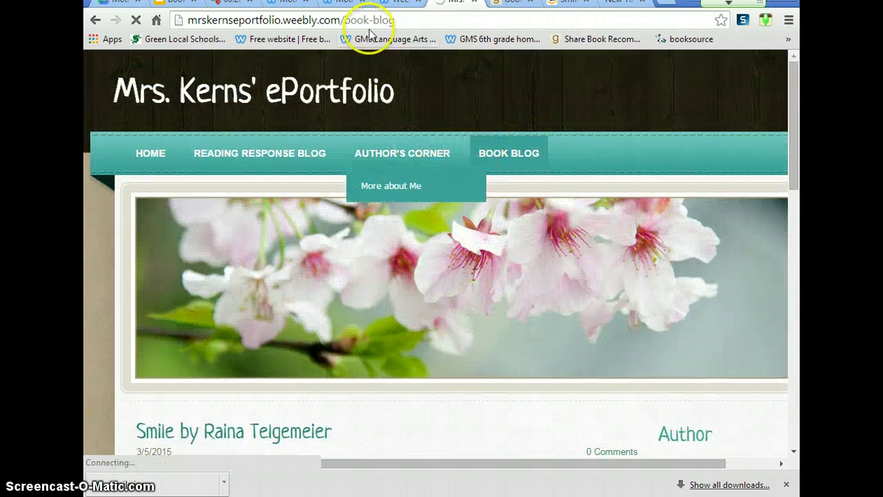
click(342, 3)
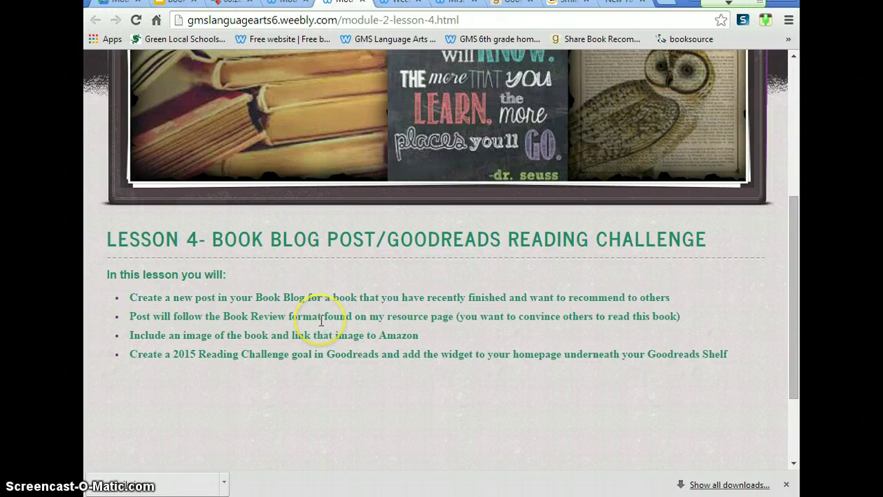
- Open the Resources & Tutorials page and review the Book Blog Post Directions, including the rule on summarizing without giving away the ending
scroll(320, 324, up, 5)
mouse_move(156, 201)
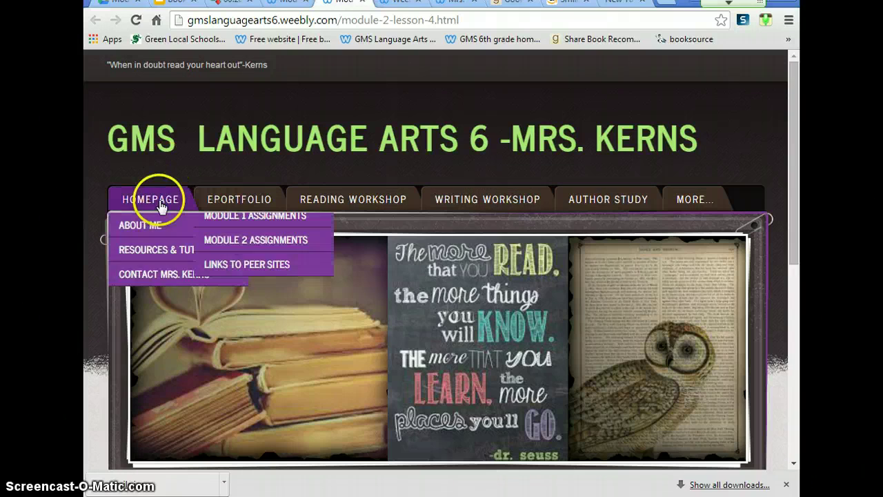
click(157, 251)
scroll(437, 303, down, 15)
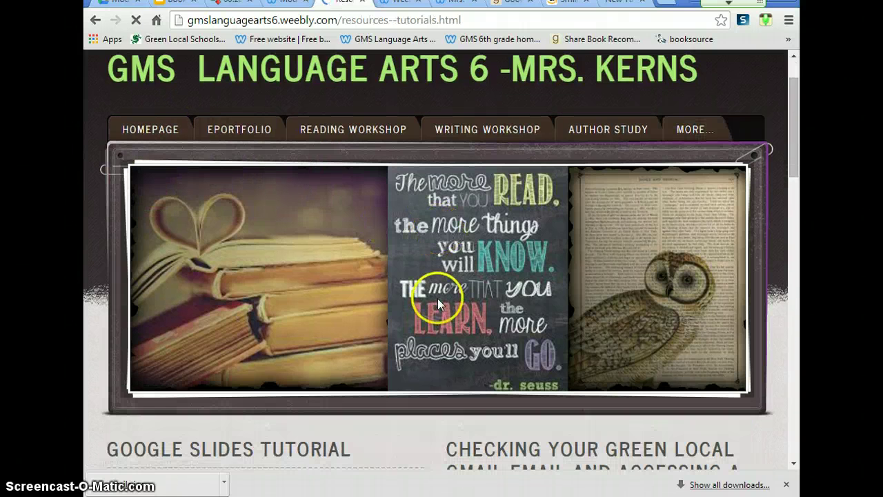
scroll(435, 302, up, 2)
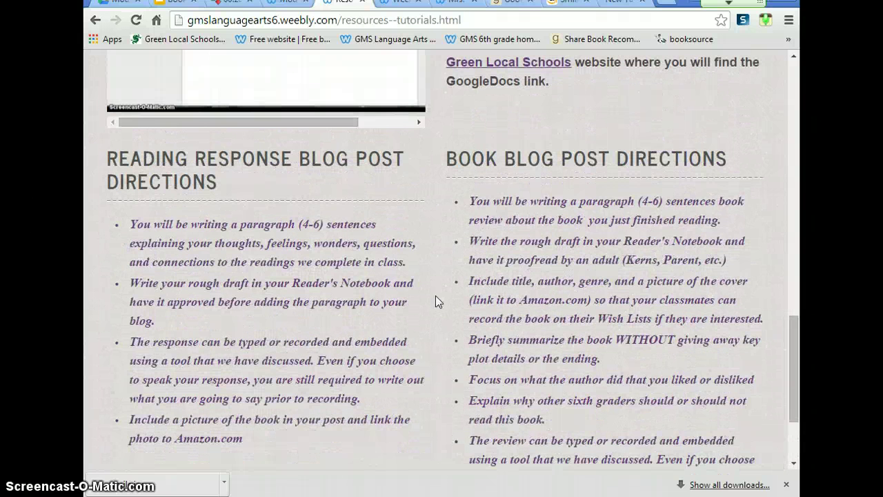
click(605, 200)
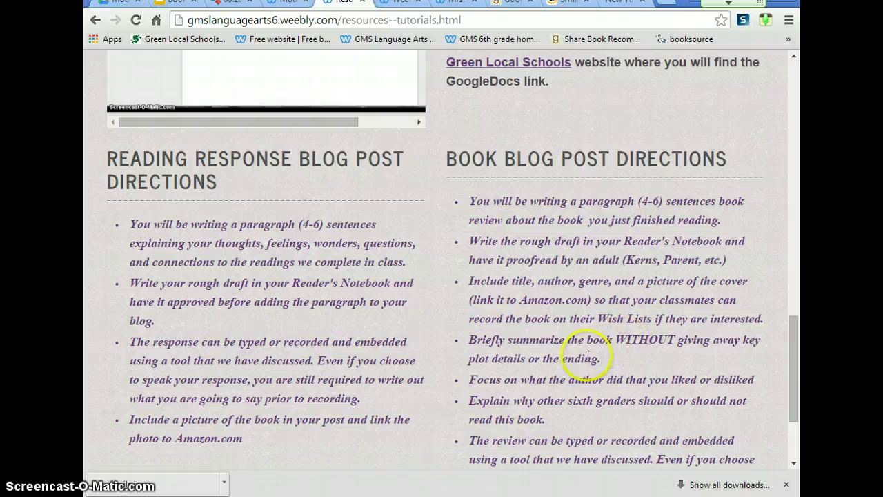
drag(599, 359, 467, 338)
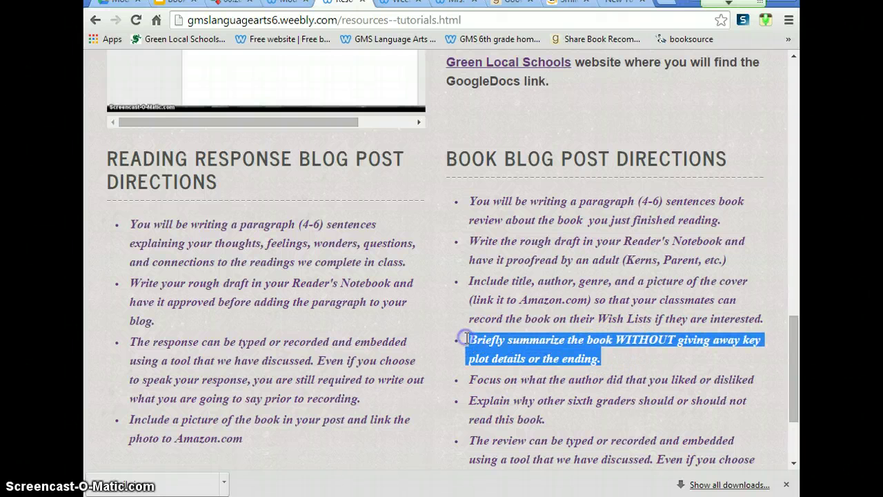
click(645, 381)
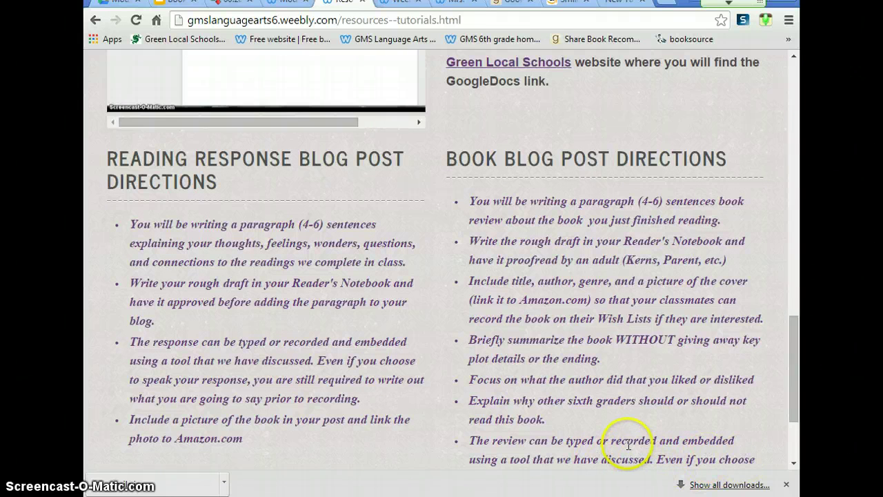
- Return to the Module 2 Lesson 4 requirements and close the two browser tabs that are no longer needed
scroll(624, 452, up, 15)
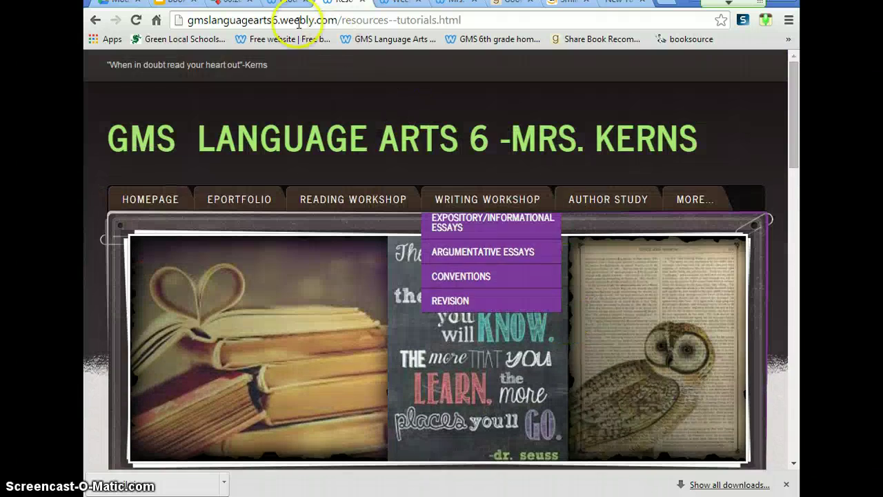
click(289, 4)
click(289, 237)
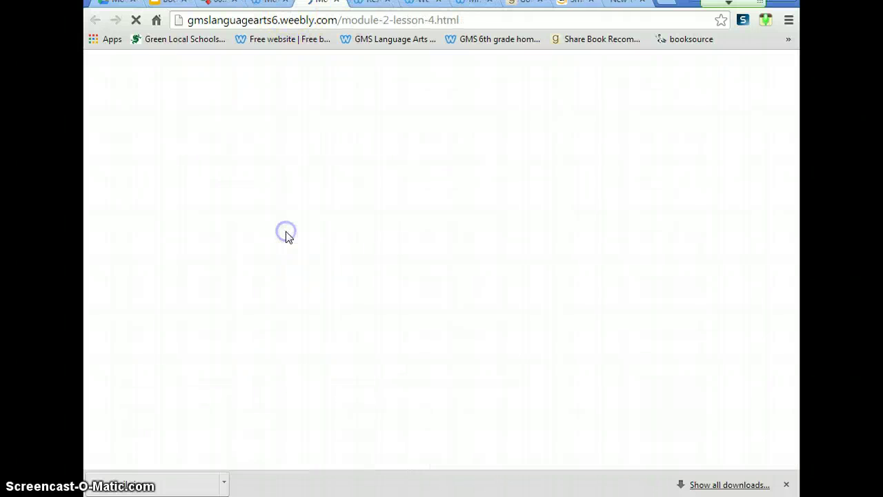
scroll(483, 280, down, 10)
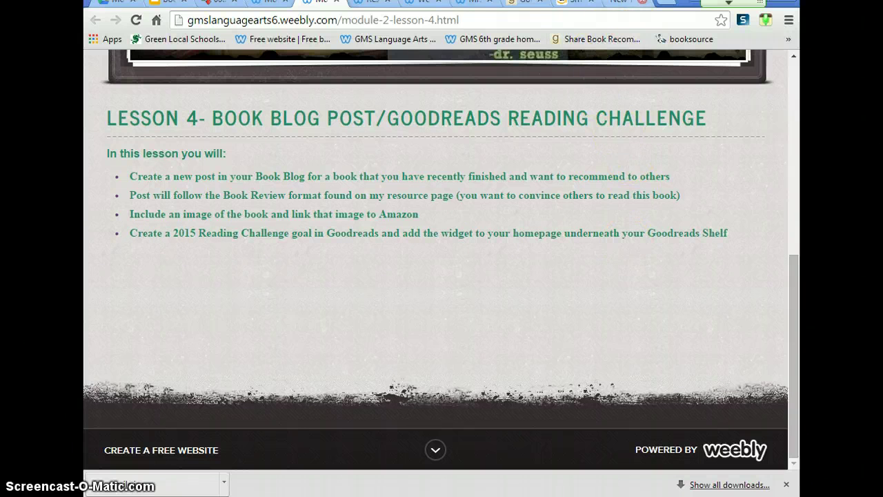
click(643, 1)
click(643, 2)
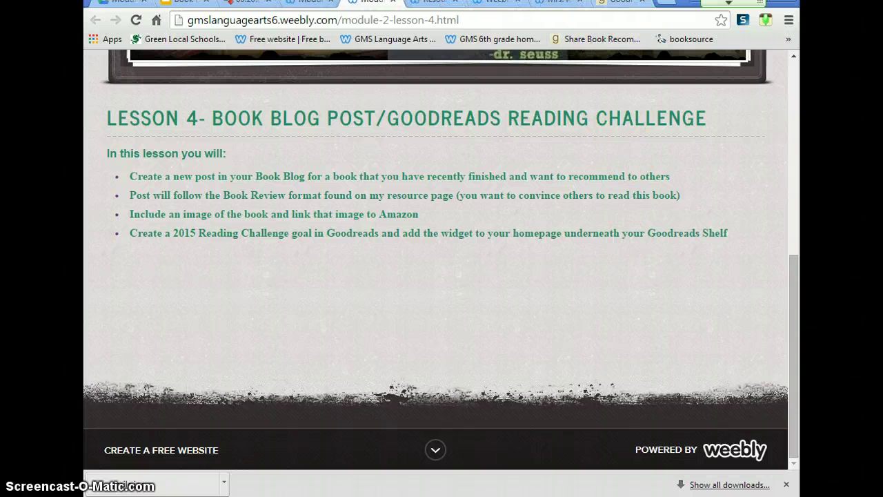
- Switch to Goodreads and start the 2015 Reading Challenge with a goal of 100 books
click(612, 7)
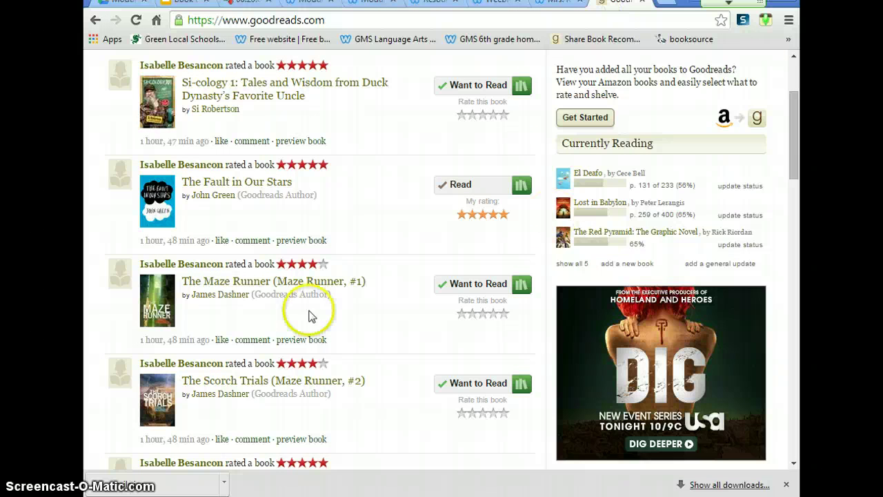
scroll(309, 315, up, 2)
scroll(624, 180, down, 10)
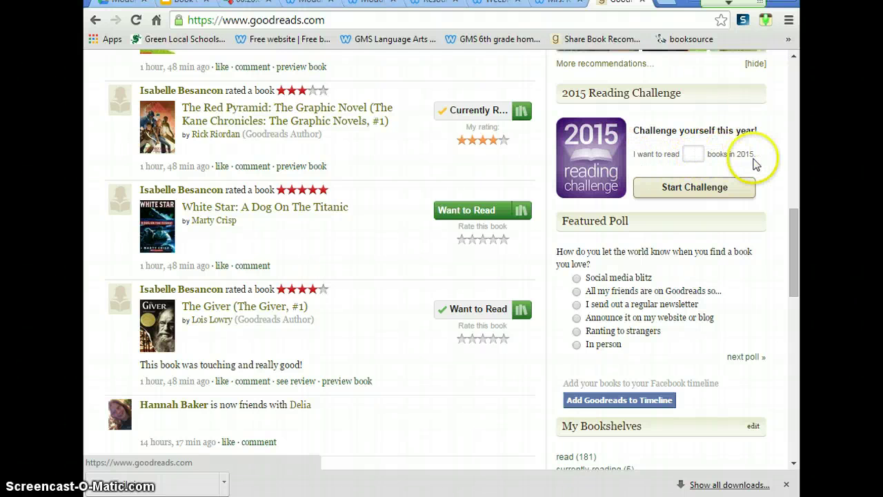
click(693, 153)
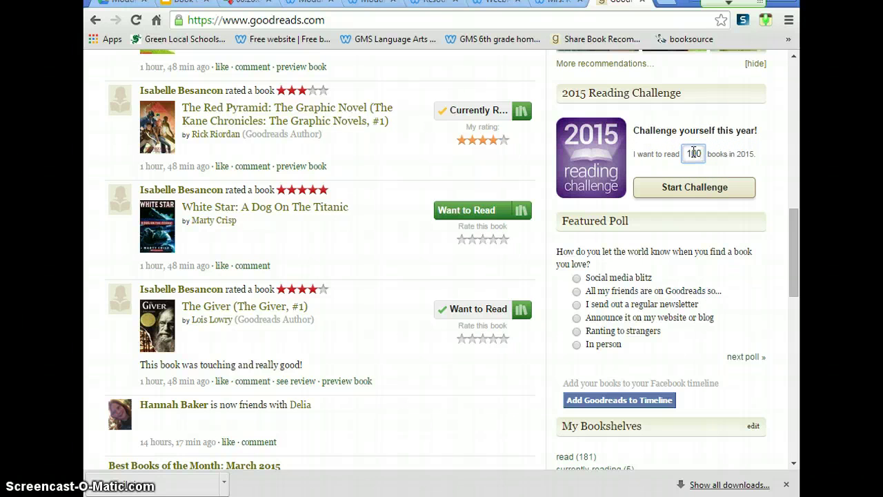
click(696, 187)
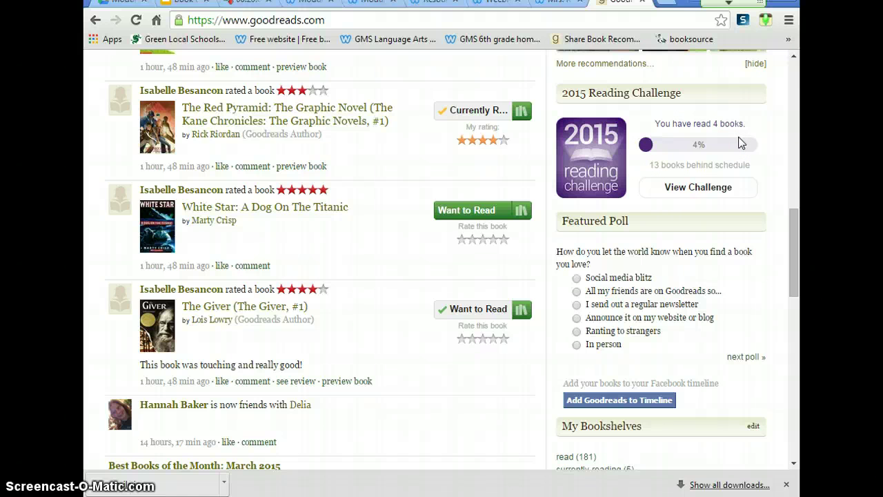
- Open the Goodreads widgets page from the tools listed with My Books
click(792, 237)
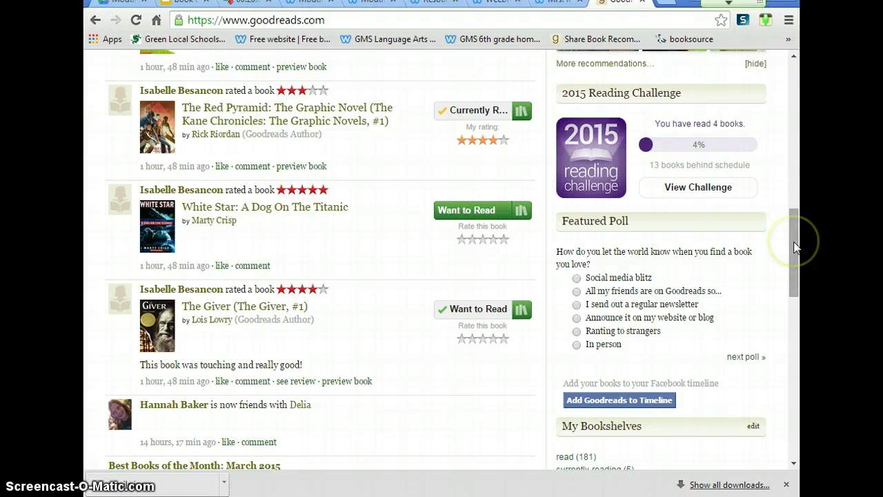
drag(794, 247, 799, 79)
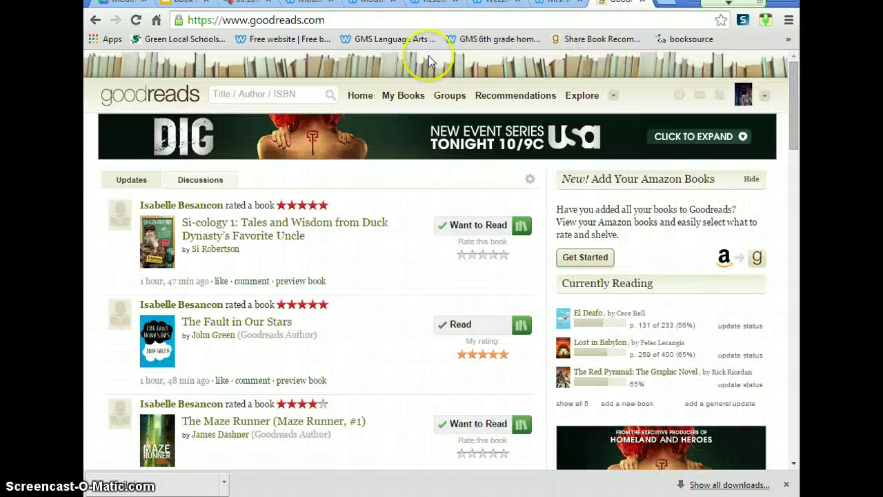
click(395, 97)
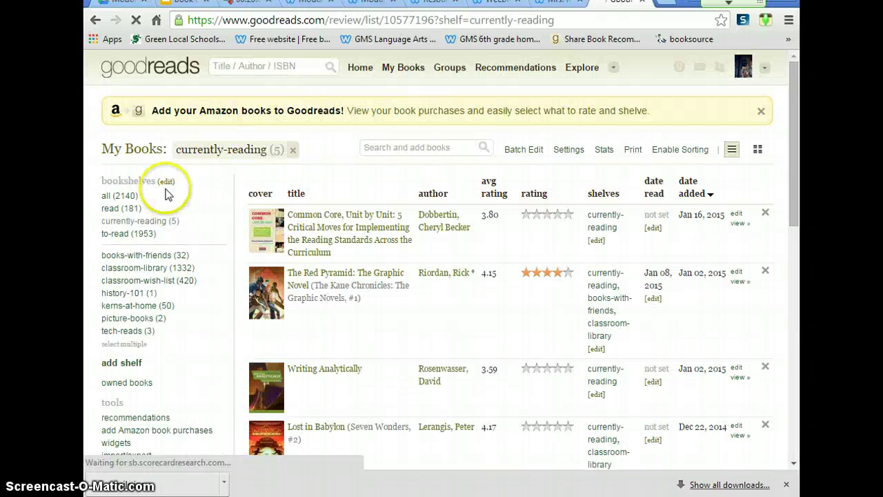
scroll(166, 193, down, 1)
scroll(162, 195, down, 3)
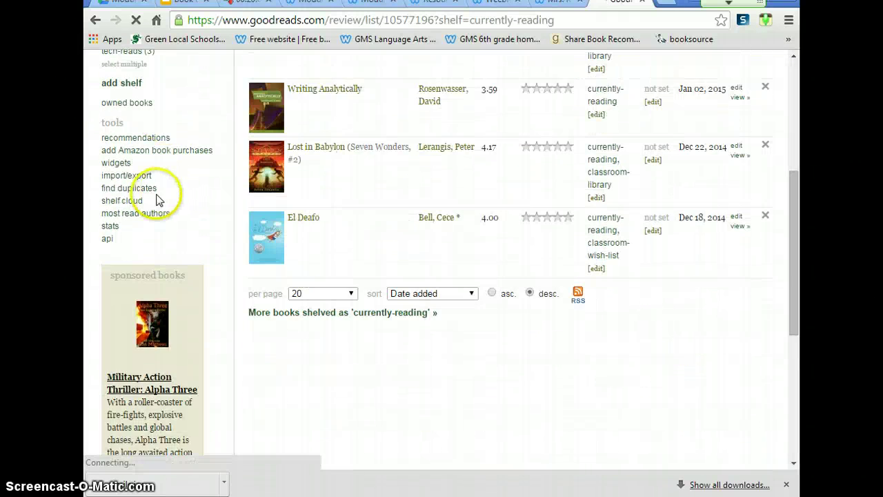
click(112, 164)
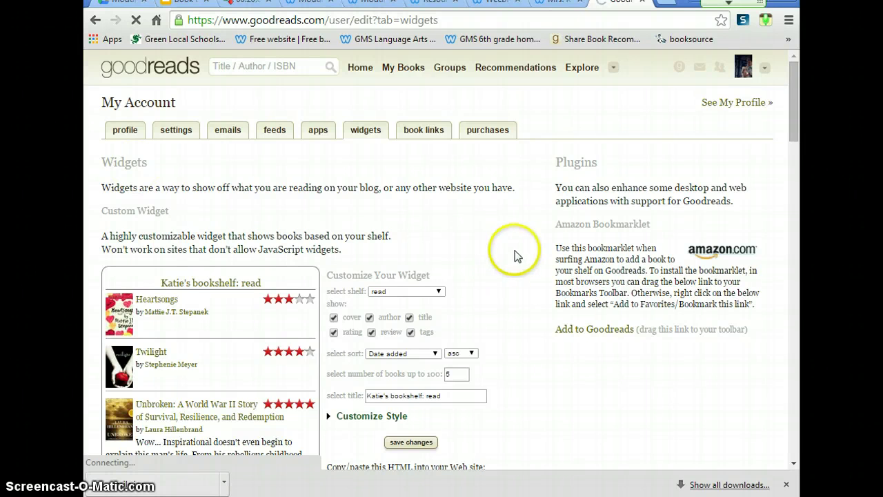
- Copy the full HTML code of the 2015 Reading Challenge Widget
drag(793, 93, 787, 120)
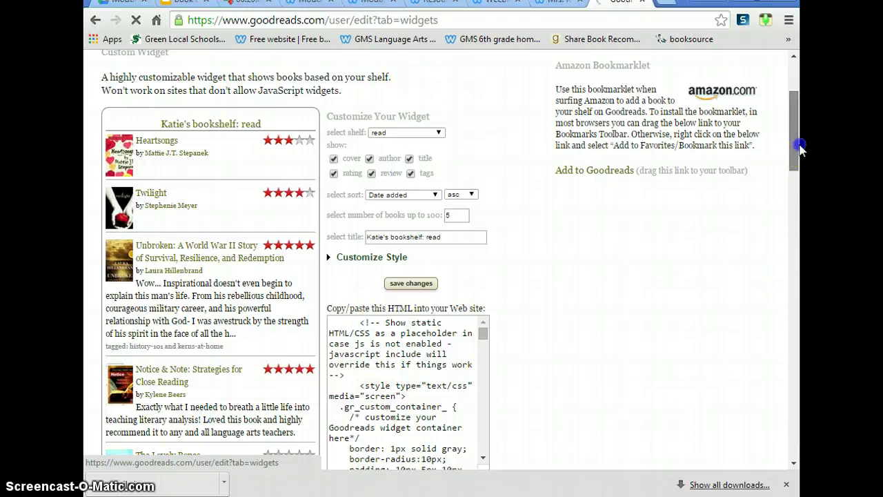
drag(798, 143, 798, 427)
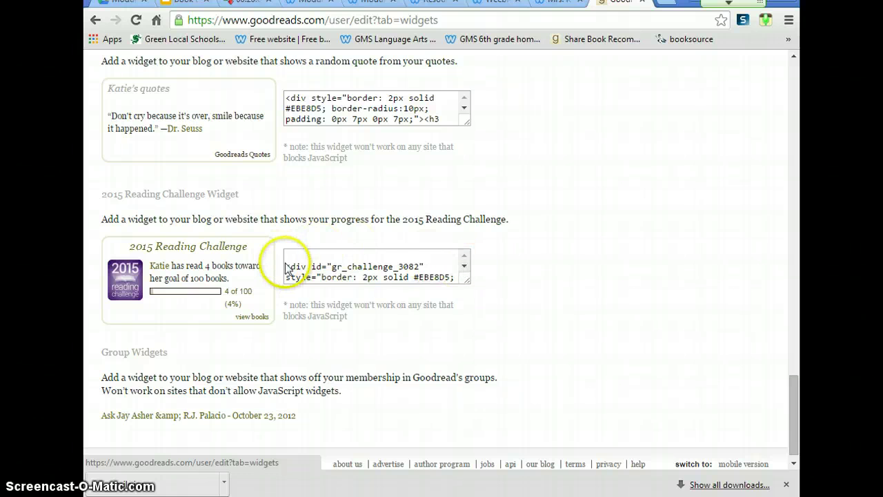
drag(287, 267, 433, 257)
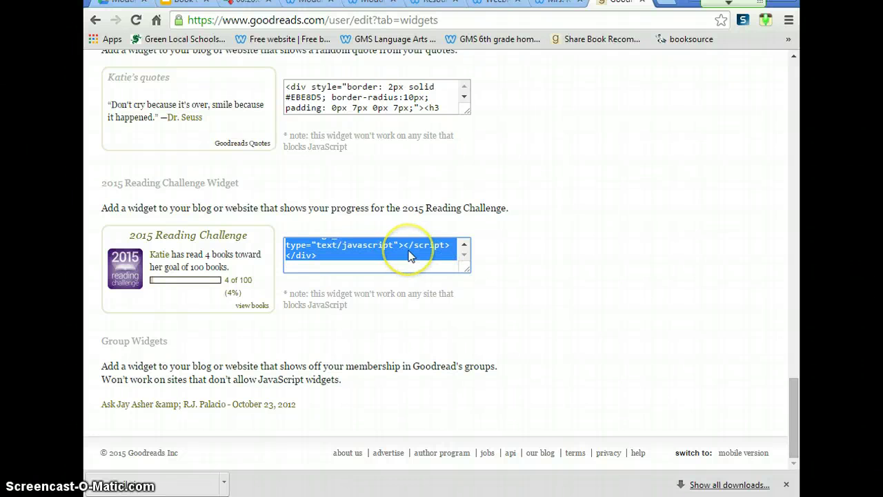
right_click(409, 252)
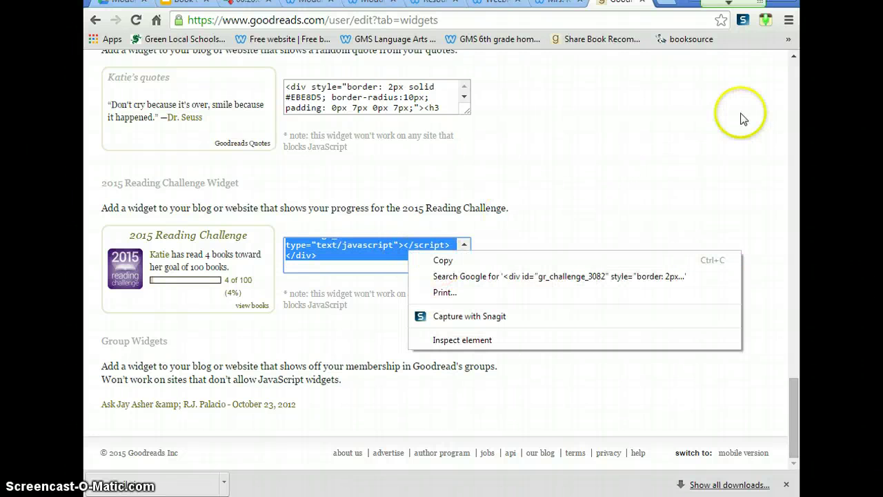
click(789, 20)
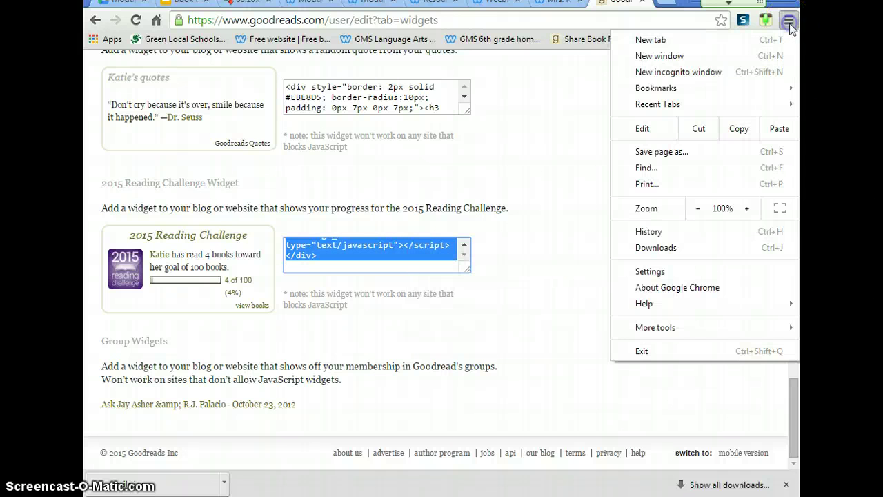
click(739, 130)
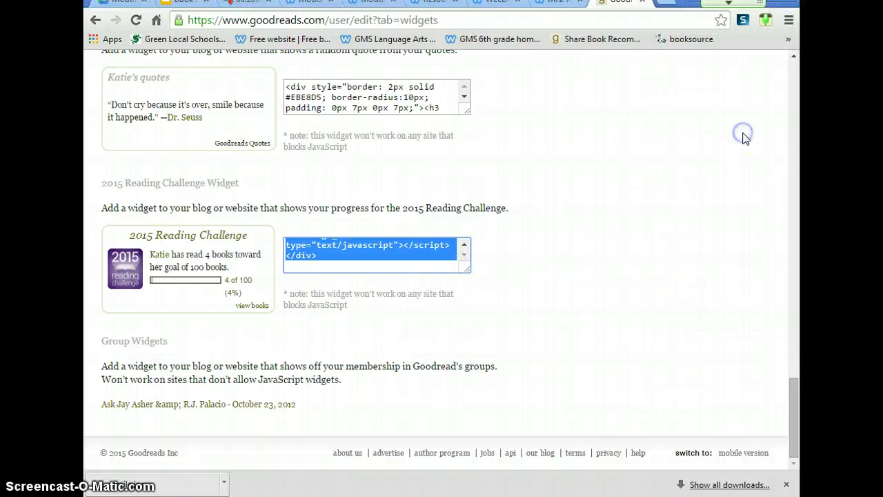
- Switch to the Weebly editor, dismiss the Website Published message, and open the ePortfolio's Home page for editing
click(381, 6)
click(492, 4)
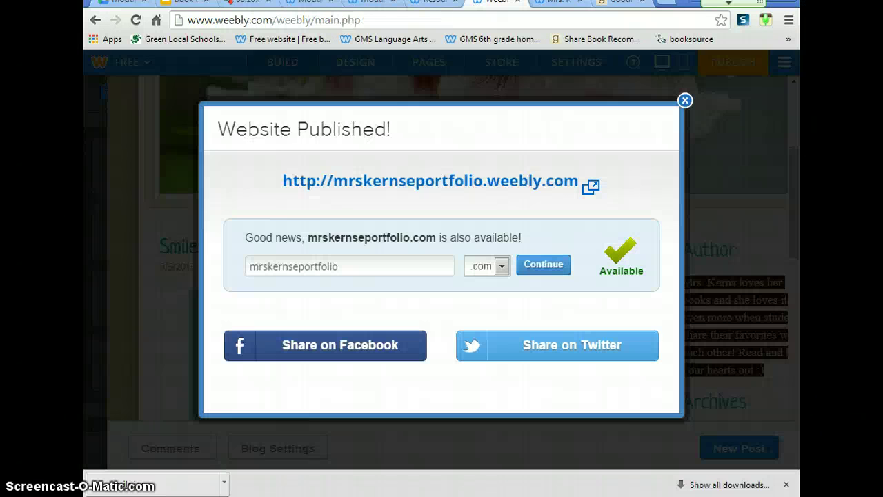
click(684, 100)
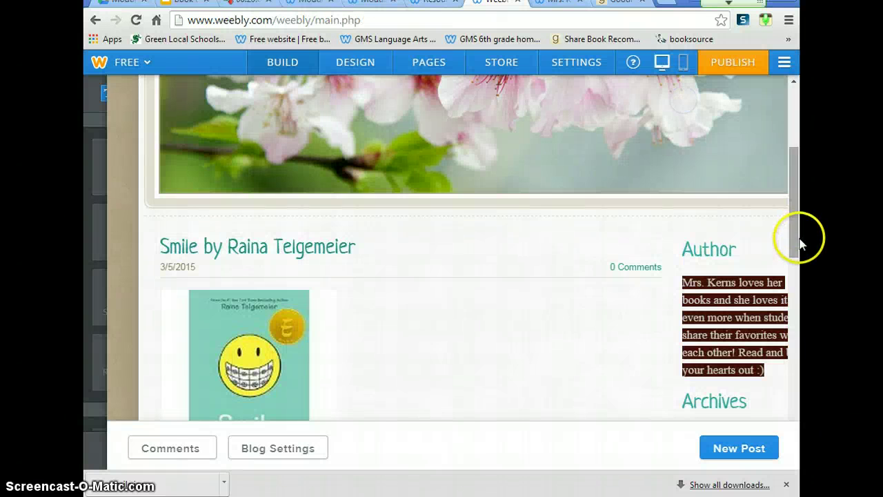
drag(803, 241, 799, 169)
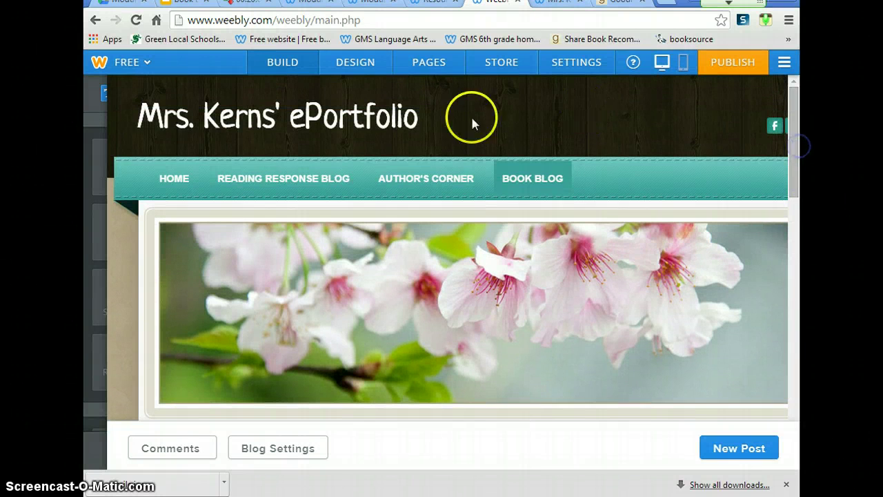
click(181, 182)
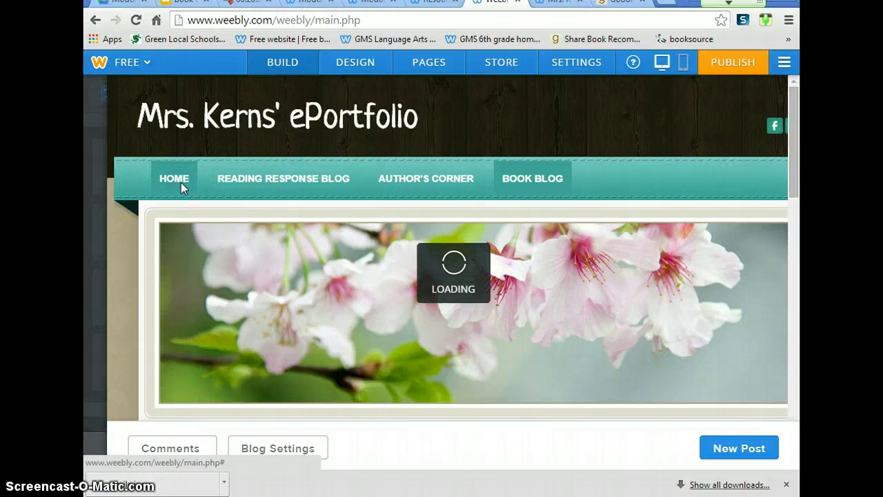
- Try to place an Embed Code element beneath the Goodreads.com Shelf widget on the Home page
drag(799, 198, 800, 390)
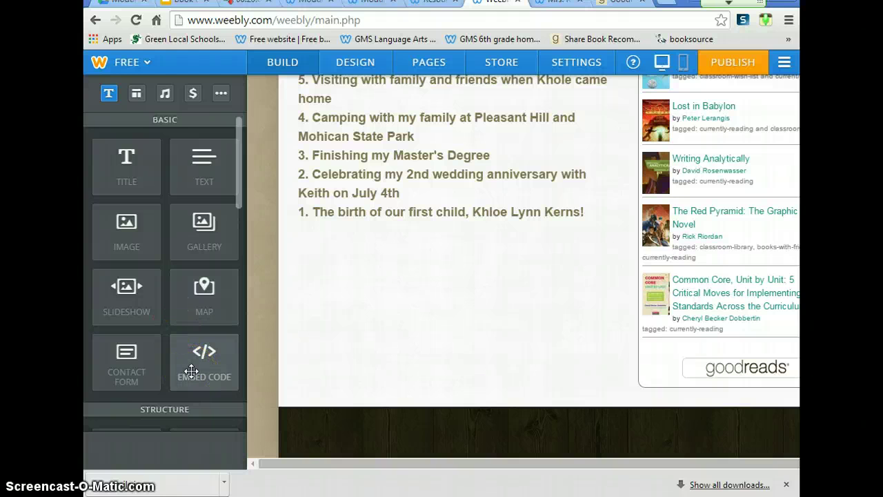
drag(191, 371, 611, 453)
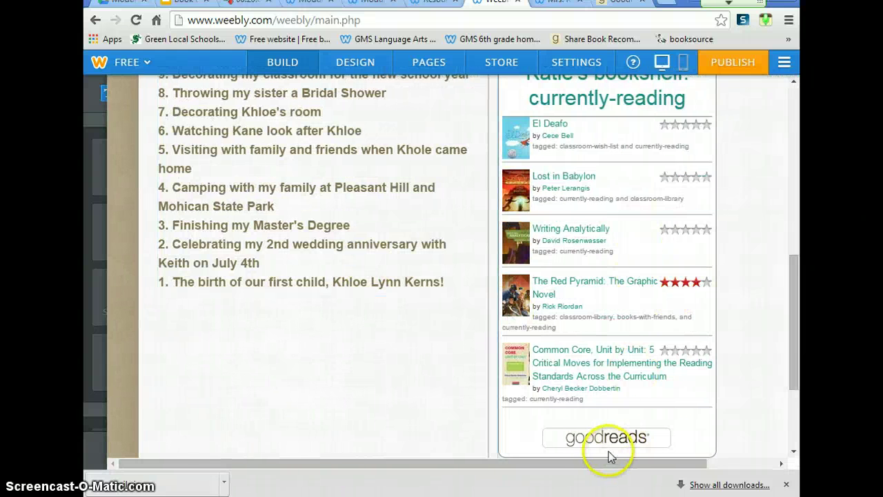
click(607, 436)
scroll(598, 414, down, 1)
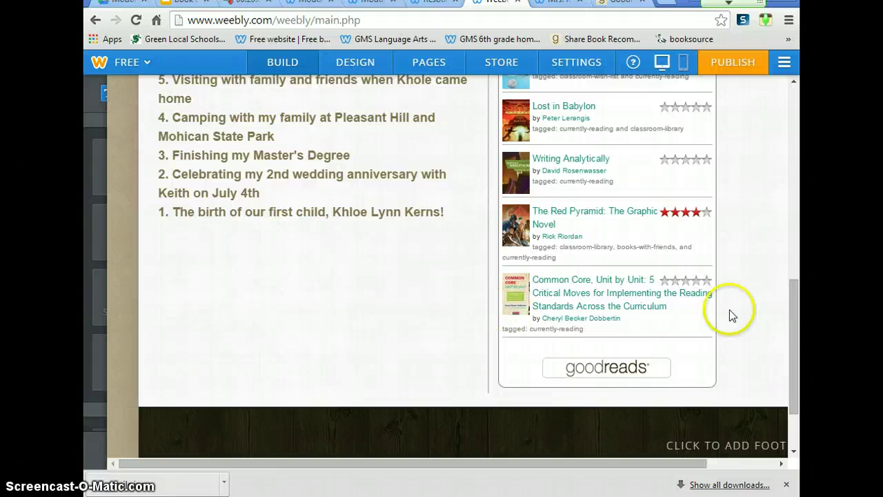
scroll(724, 304, up, 2)
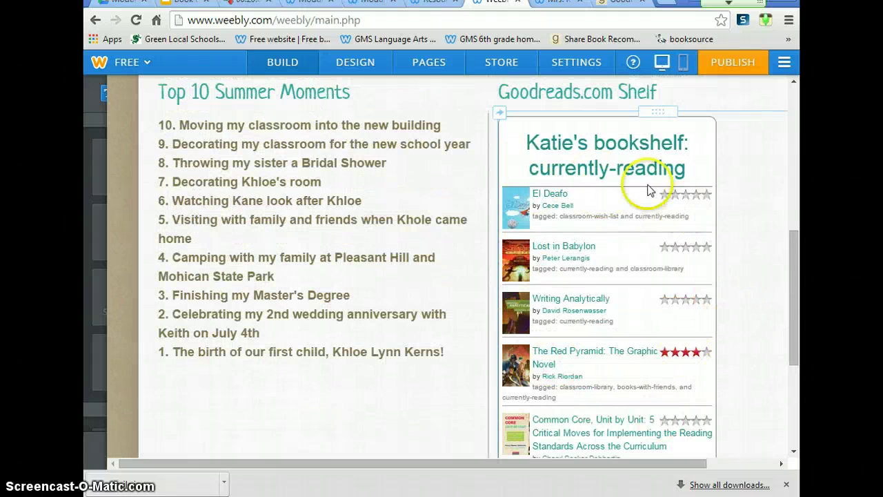
- Add an Embed Code element directly below the Top 10 Summer Moments list on the Home page
scroll(576, 270, down, 2)
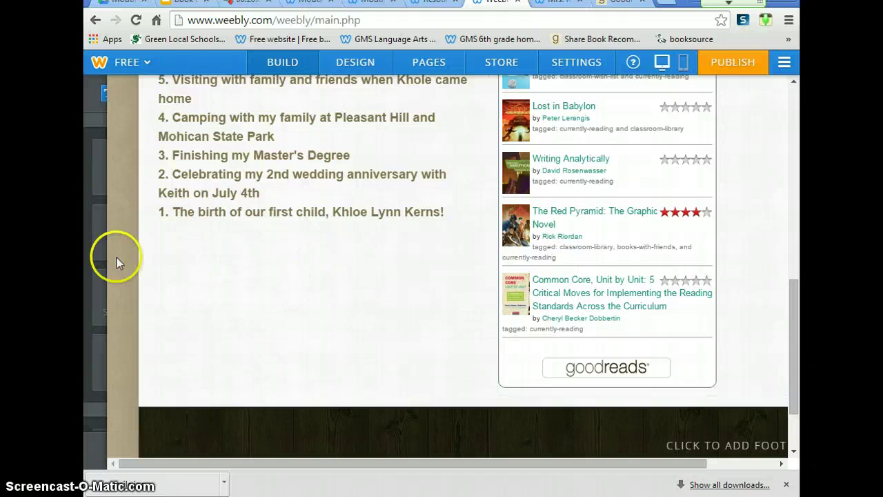
mouse_move(93, 305)
drag(195, 357, 309, 273)
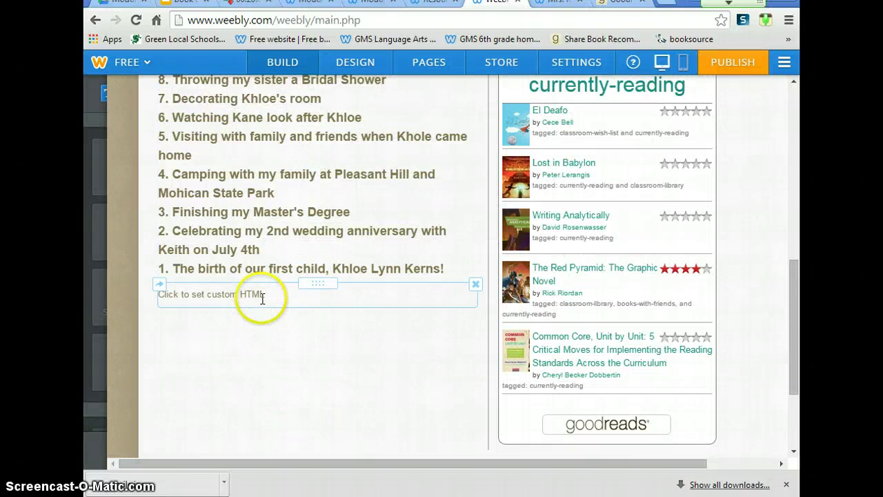
- Replace the placeholder text of the new Embed Code element with the copied 2015 Reading Challenge widget code
click(272, 302)
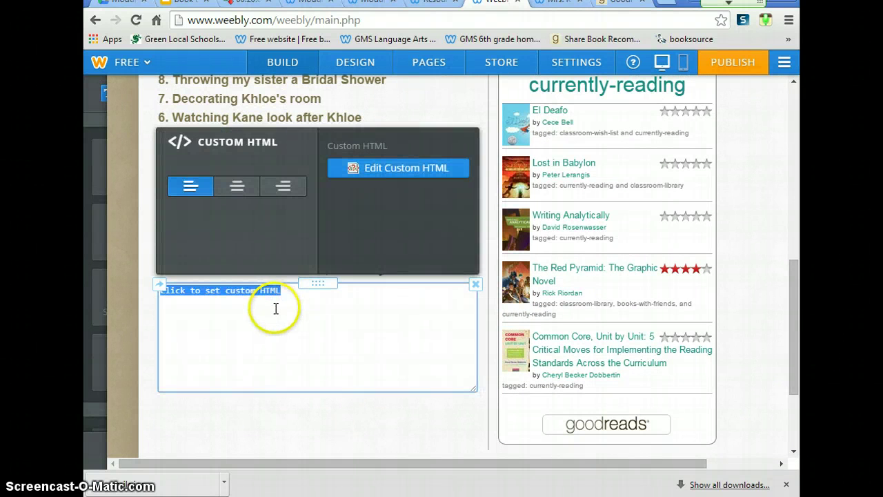
click(280, 305)
key(BackSpace)
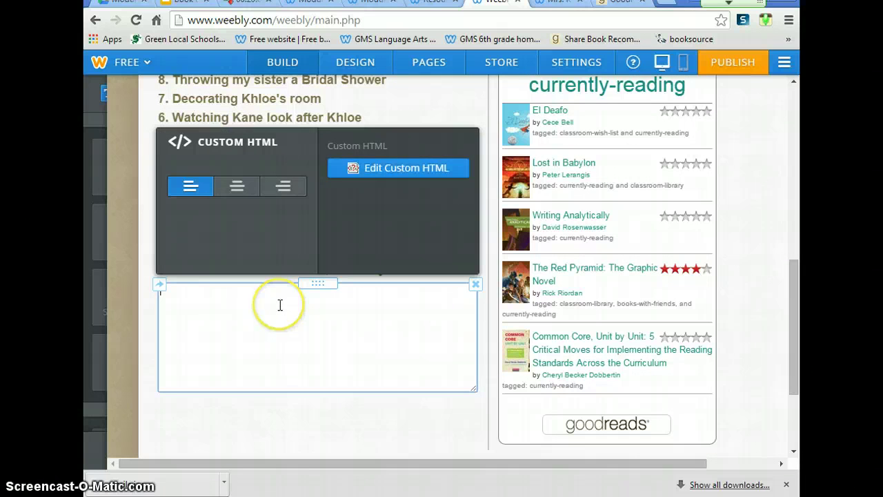
right_click(280, 305)
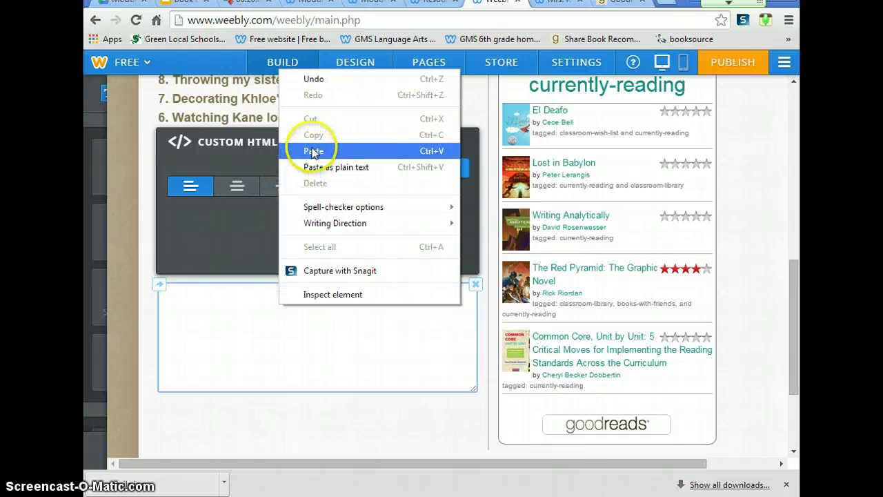
click(788, 20)
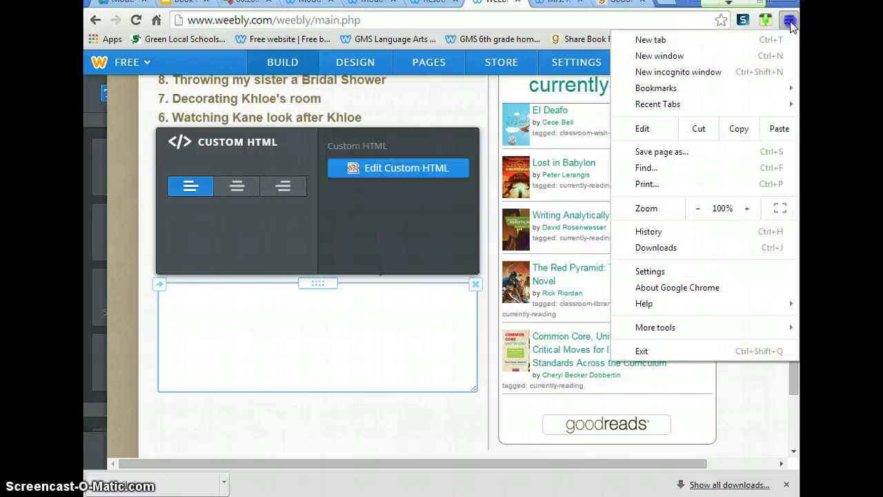
click(768, 137)
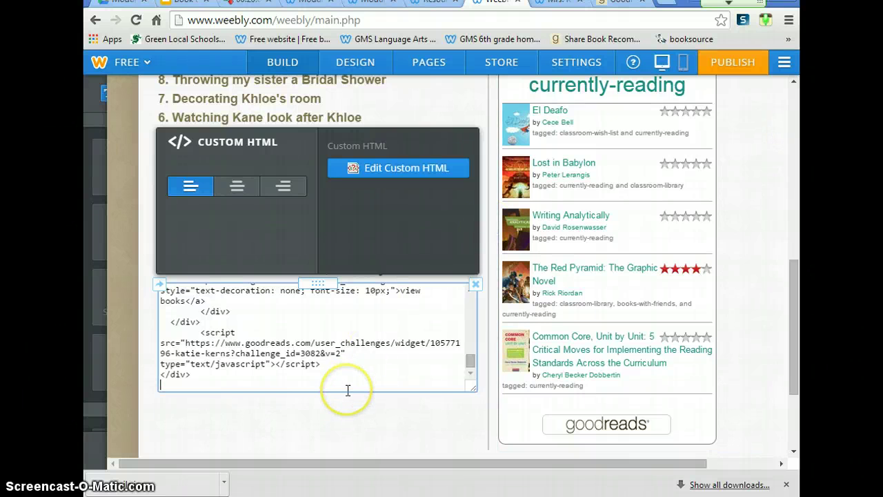
- Publish the ePortfolio site with the Reading Challenge widget and dismiss the publishing message
click(726, 65)
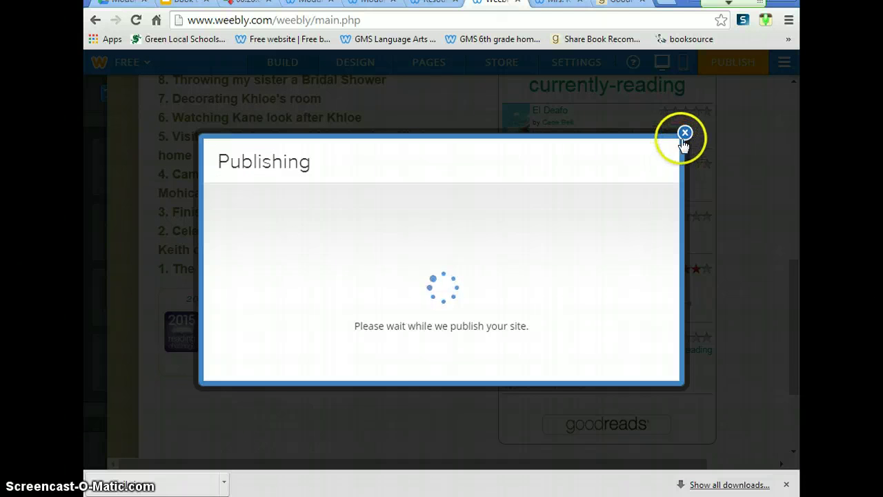
click(685, 101)
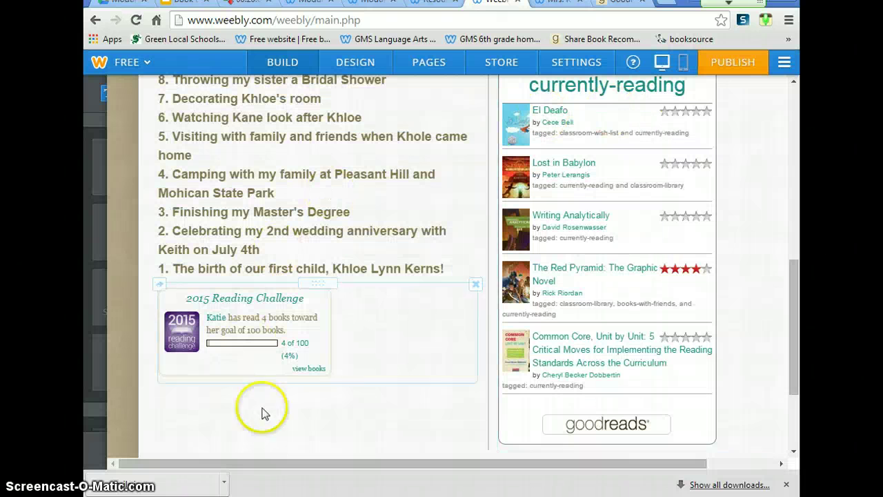
click(247, 413)
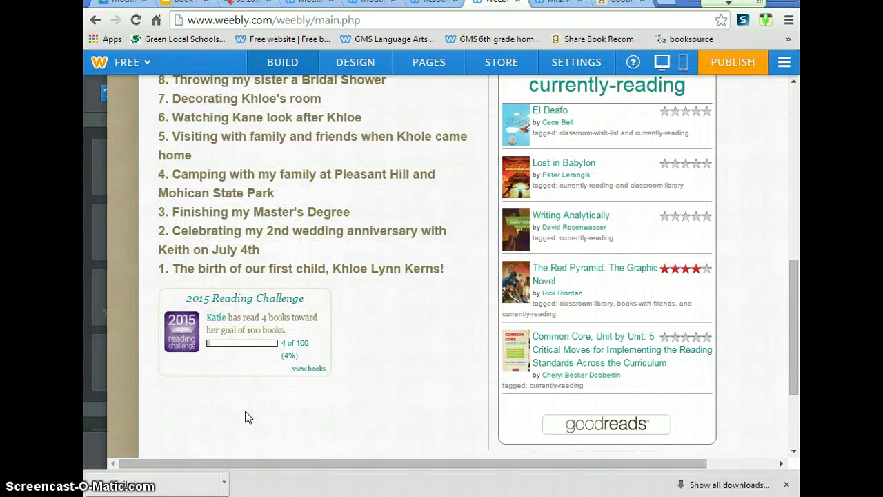
- Review the Module 2 Lesson 4 requirements on the class site and return to the Weebly editor
click(372, 3)
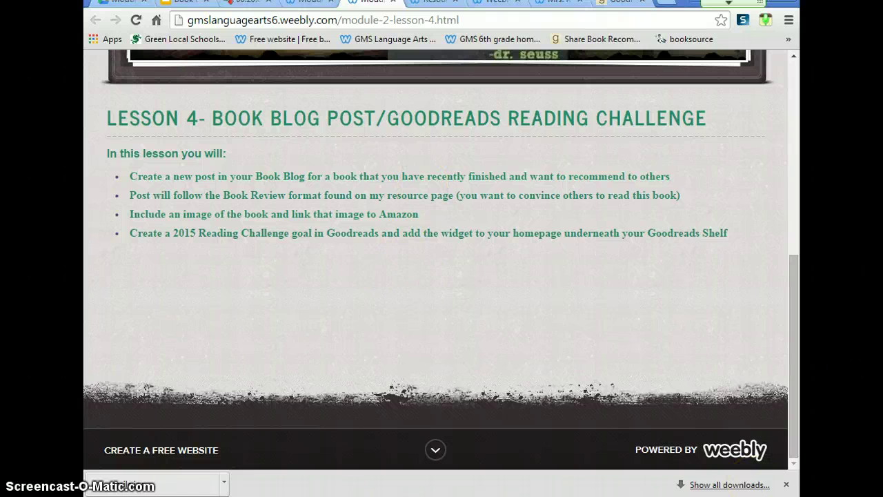
click(786, 484)
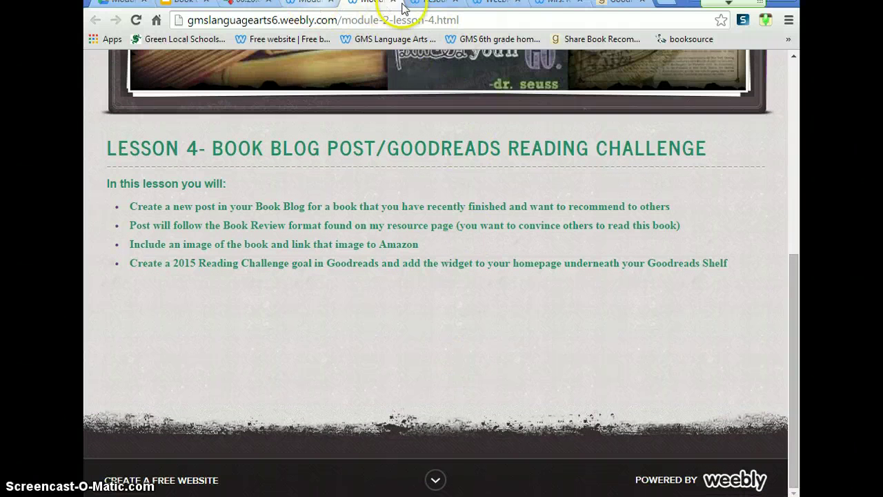
click(491, 3)
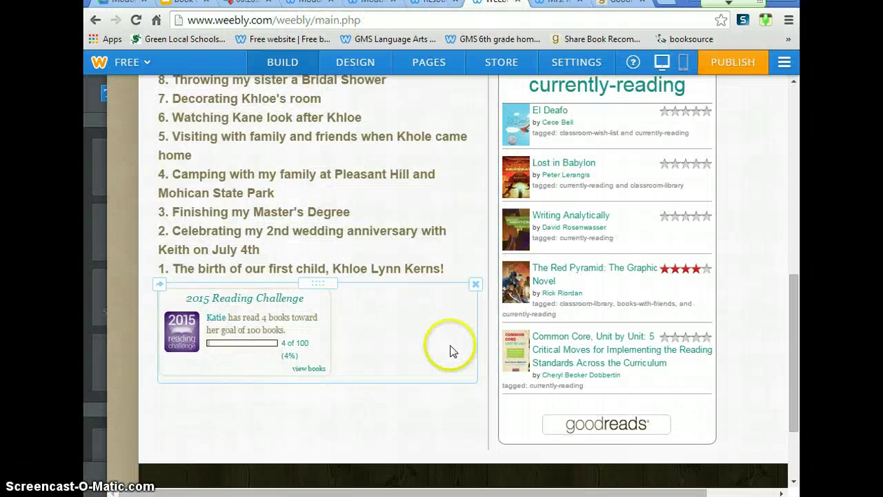
- Publish the ePortfolio site again and open its live version from the Website Published message
scroll(452, 345, up, 2)
click(738, 64)
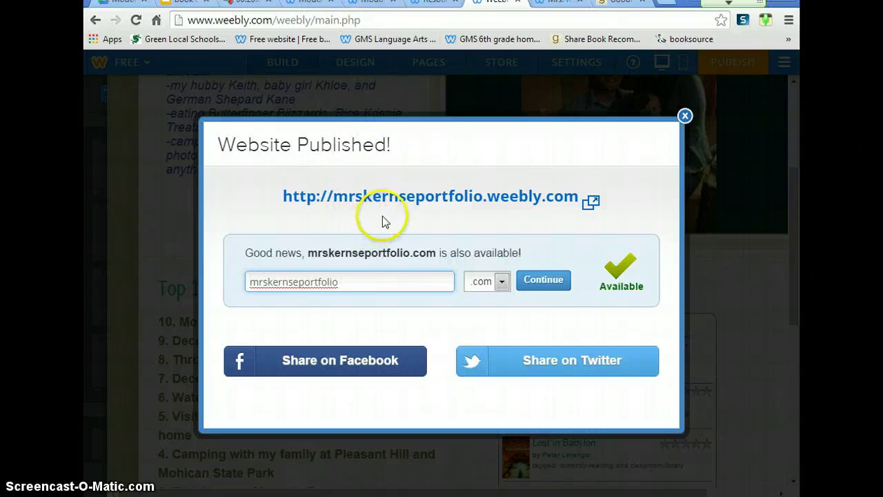
click(591, 203)
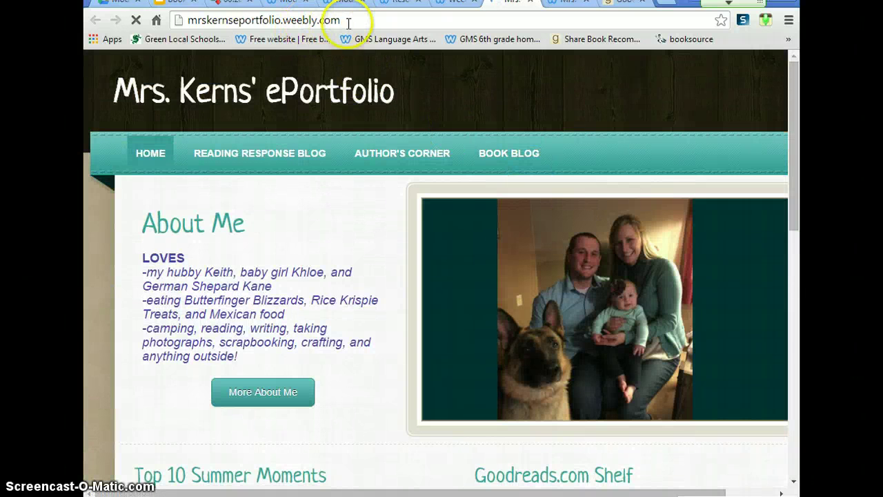
- Copy the full web address of the live ePortfolio site
drag(348, 19, 192, 20)
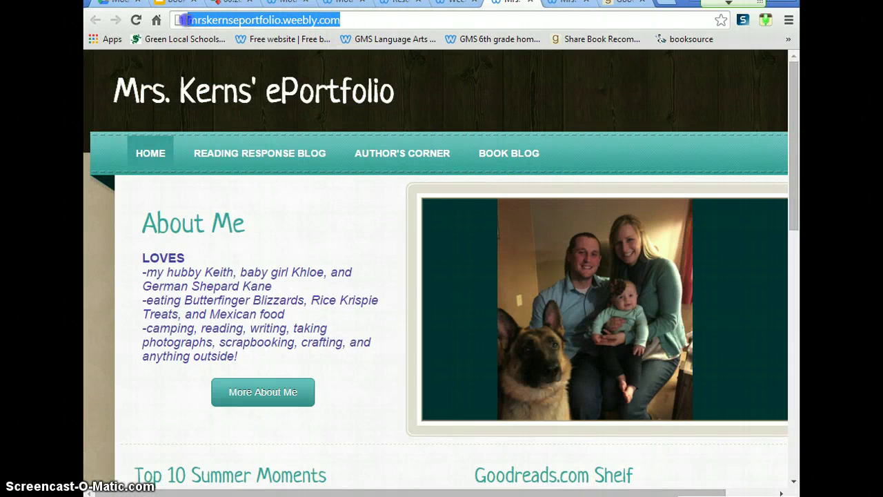
right_click(301, 21)
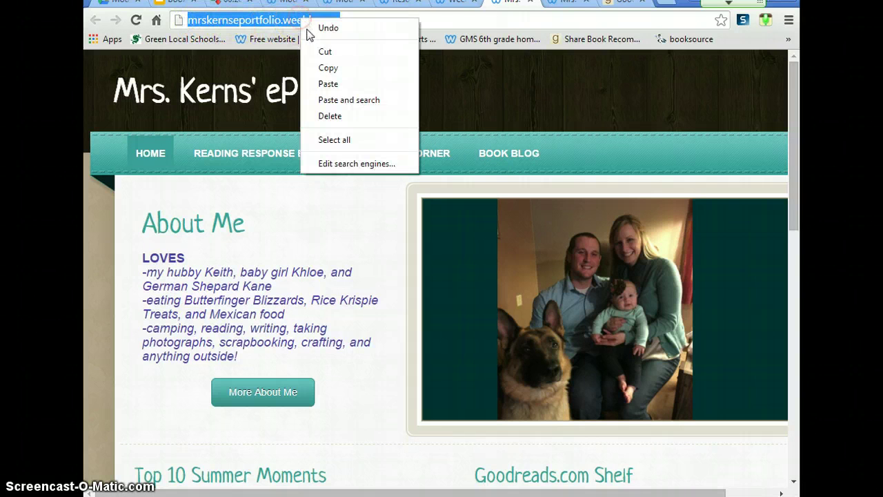
click(314, 69)
click(789, 20)
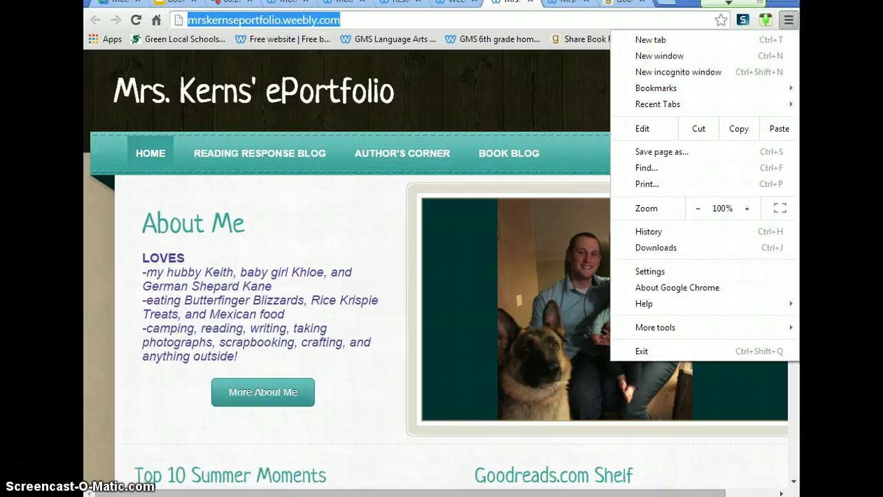
- Switch to the Module 2 Assignments page and enter the first name, last name and e-mail in the Submit Web Address form
key(ctrl+5)
key(alt+Left)
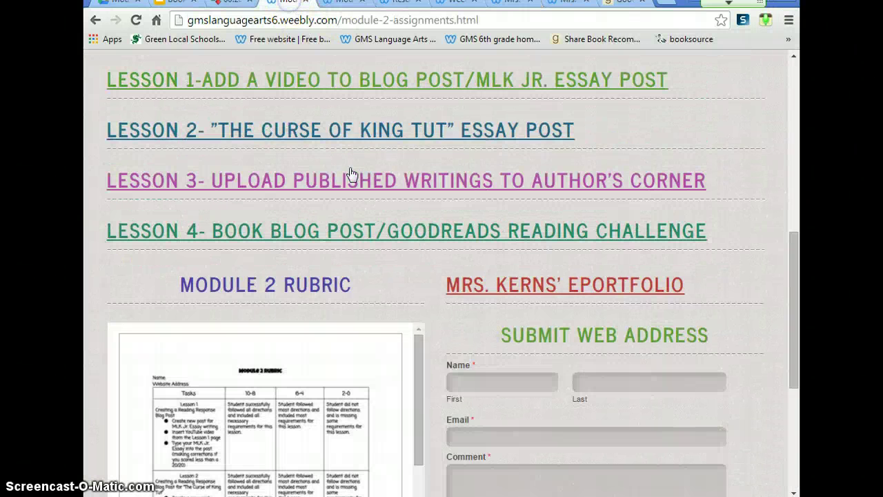
scroll(331, 177, up, 5)
scroll(331, 177, down, 7)
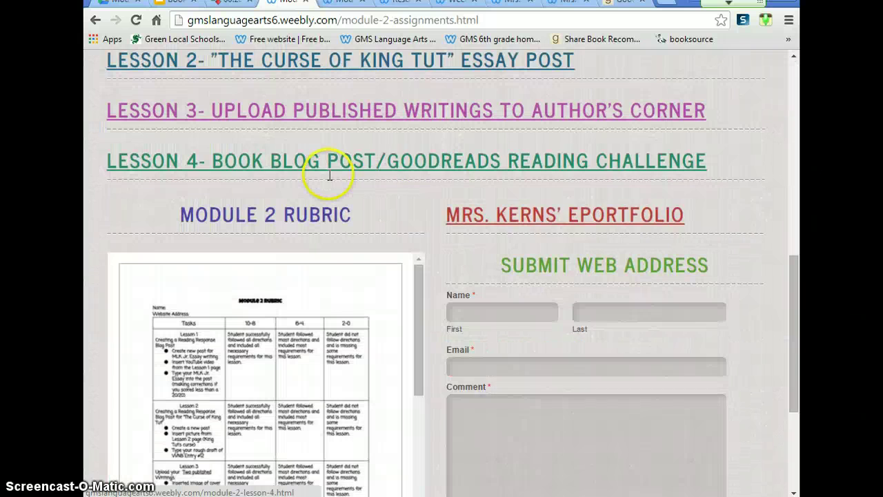
scroll(328, 175, down, 2)
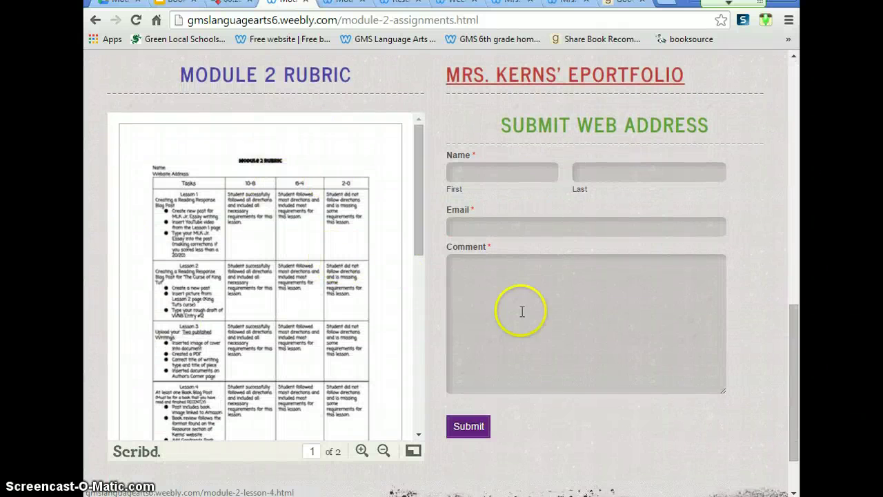
click(536, 172)
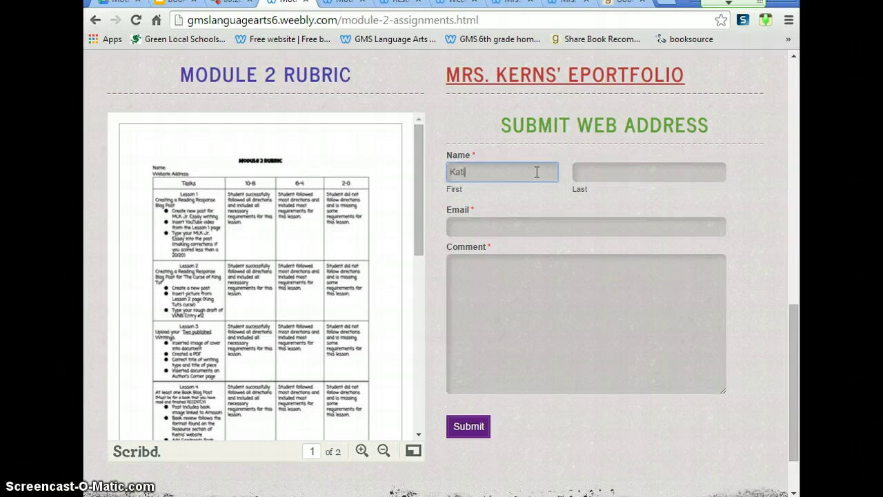
key(Tab)
text(K)
key(Tab)
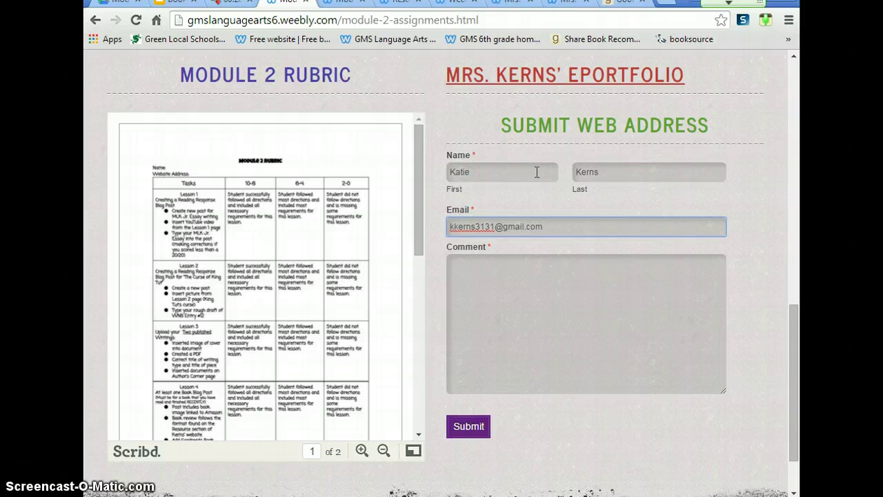
- Paste the copied ePortfolio web address into the form's Comment field and submit the form
right_click(548, 295)
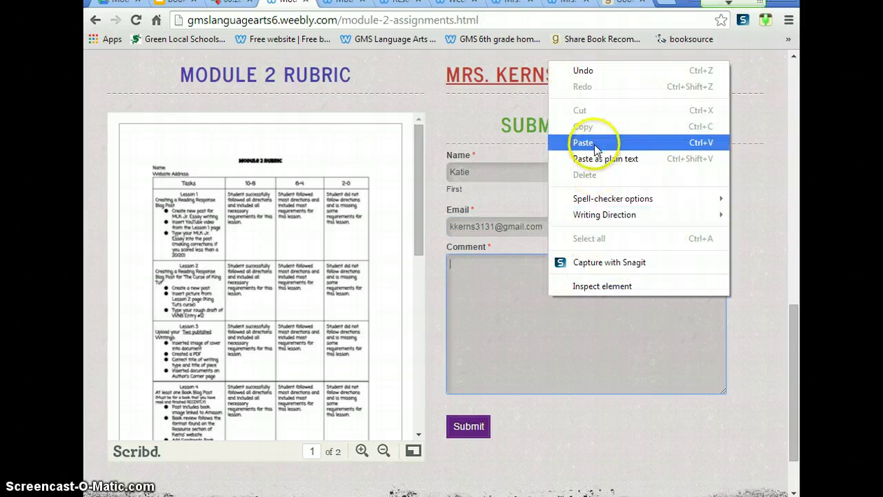
click(594, 143)
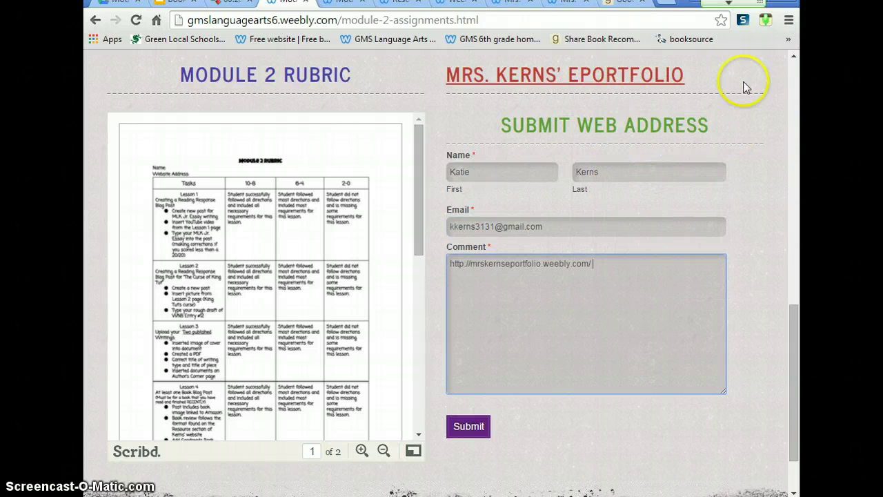
click(789, 19)
click(775, 128)
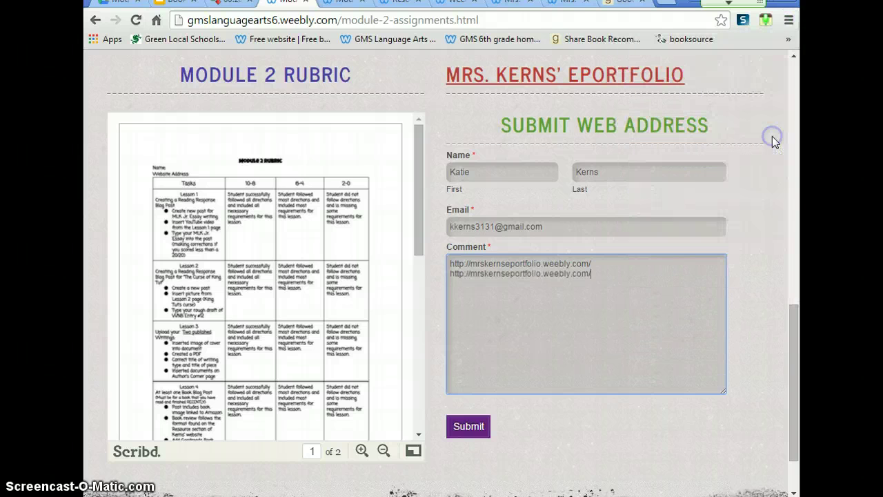
click(457, 427)
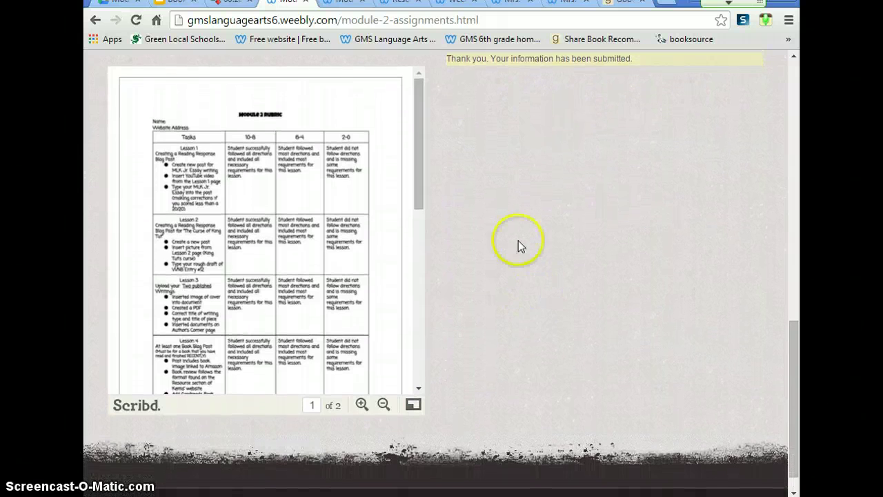
- Reload the Module 2 Assignments page to restore a blank Submit Web Address form
scroll(483, 138, up, 2)
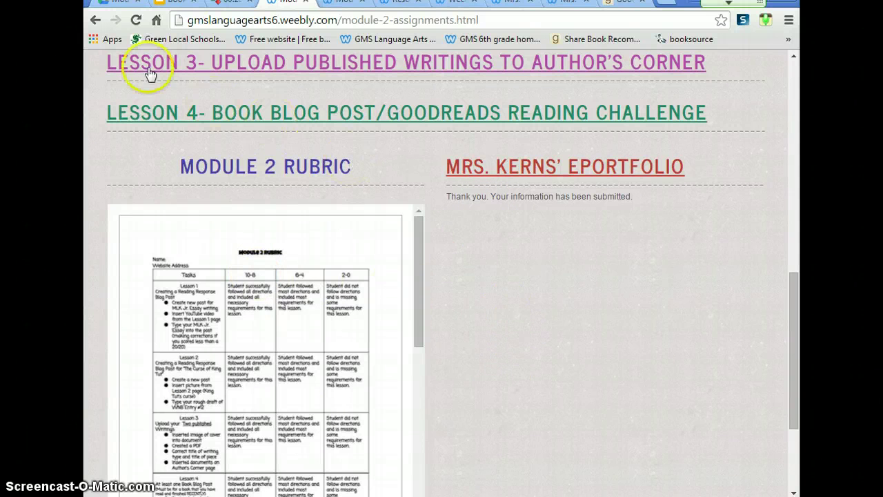
click(136, 21)
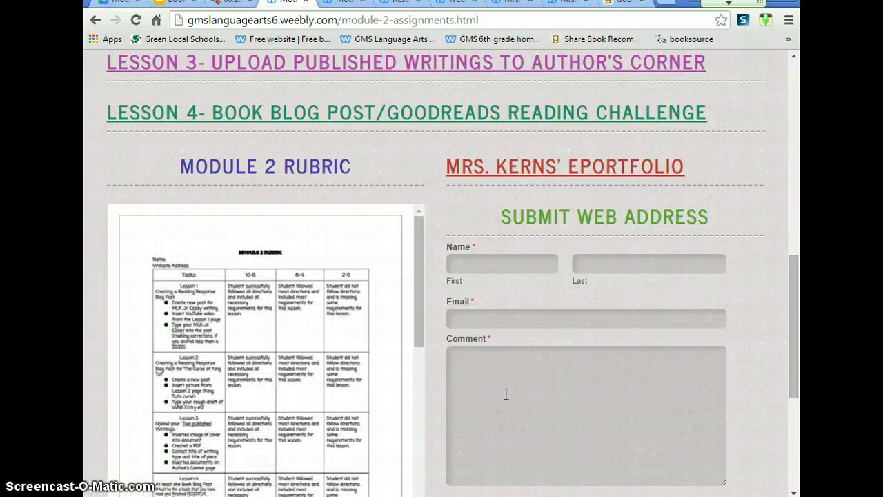
click(384, 461)
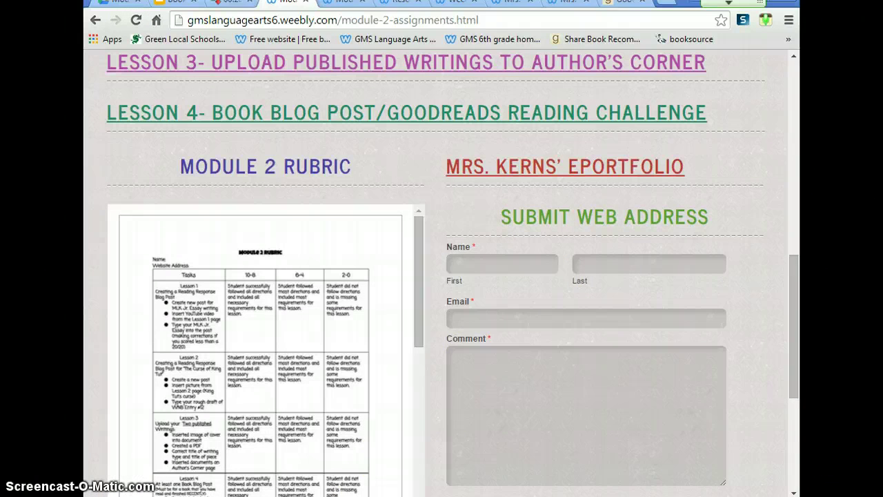